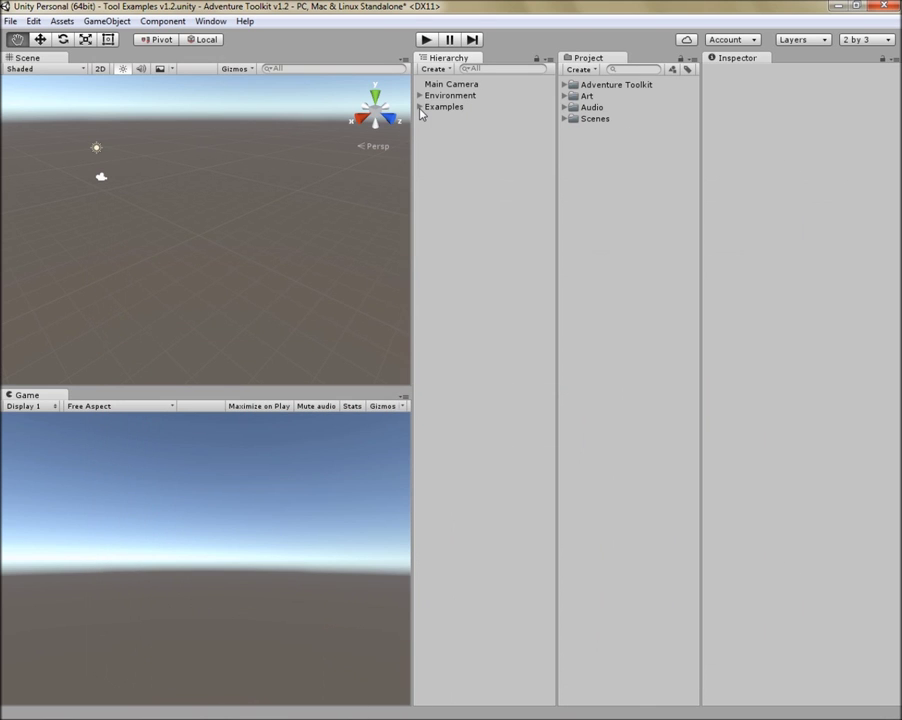
Expand the Examples group in Unity's Hierarchy to show its categories
{"action": "left_click", "coordinate": [420, 106]}
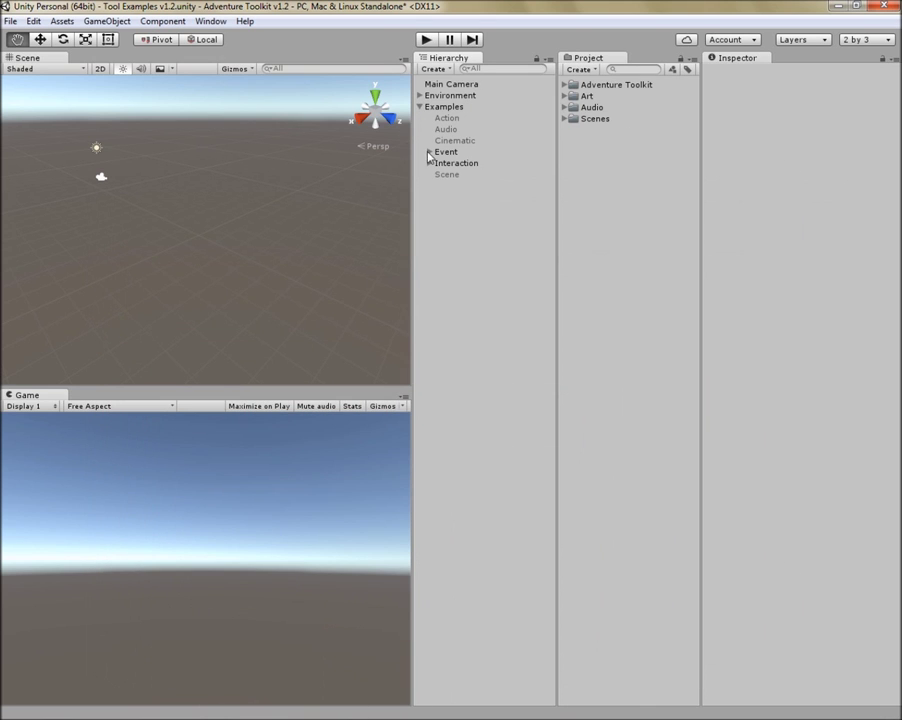
Expand Event > Tool Setup, activate Tool Setup so its glass globe appears, then select ToolSetup
{"action": "left_click", "coordinate": [429, 152]}
{"action": "left_click", "coordinate": [441, 164]}
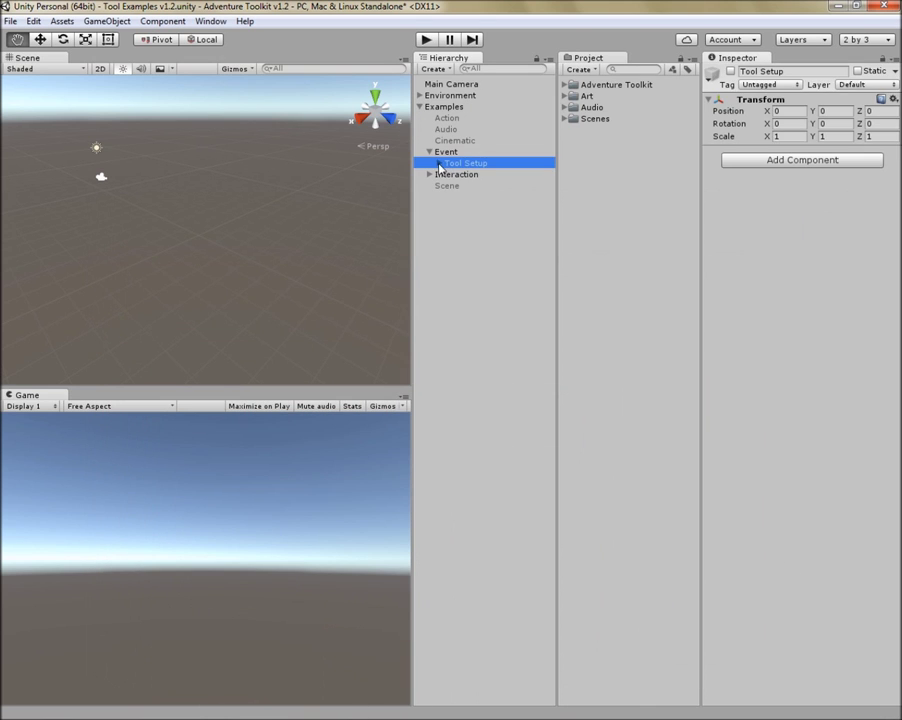
{"action": "left_click", "coordinate": [439, 164]}
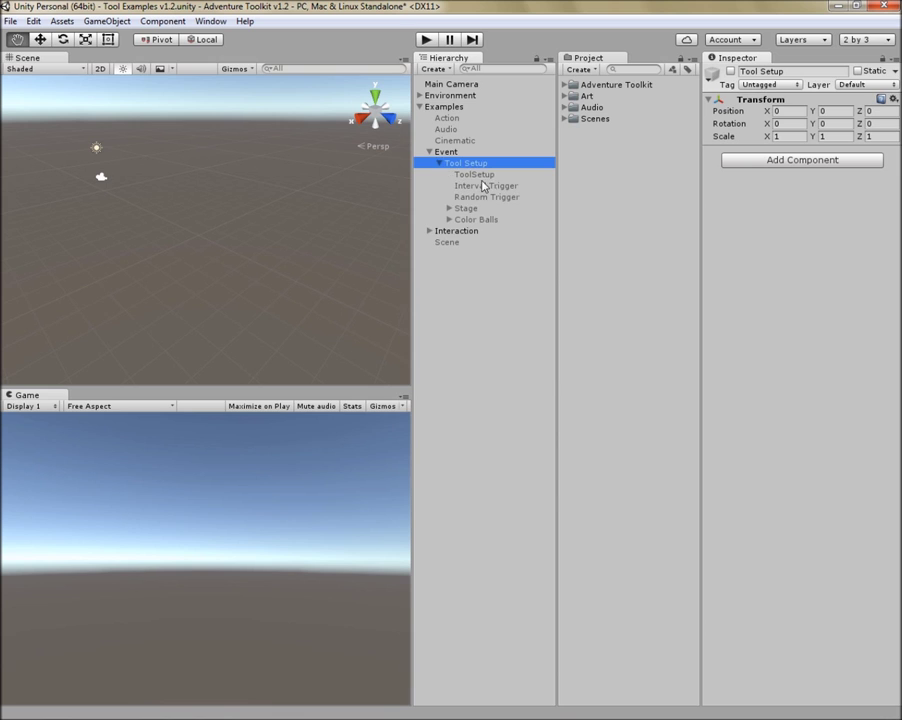
{"action": "left_click", "coordinate": [730, 72]}
{"action": "left_click", "coordinate": [491, 266]}
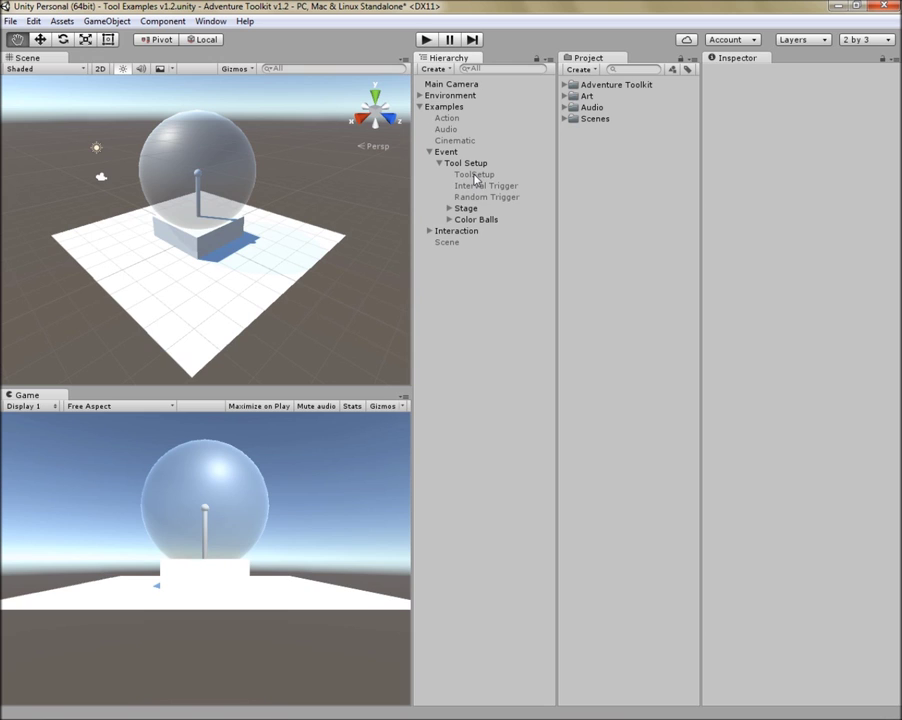
{"action": "left_click", "coordinate": [523, 177]}
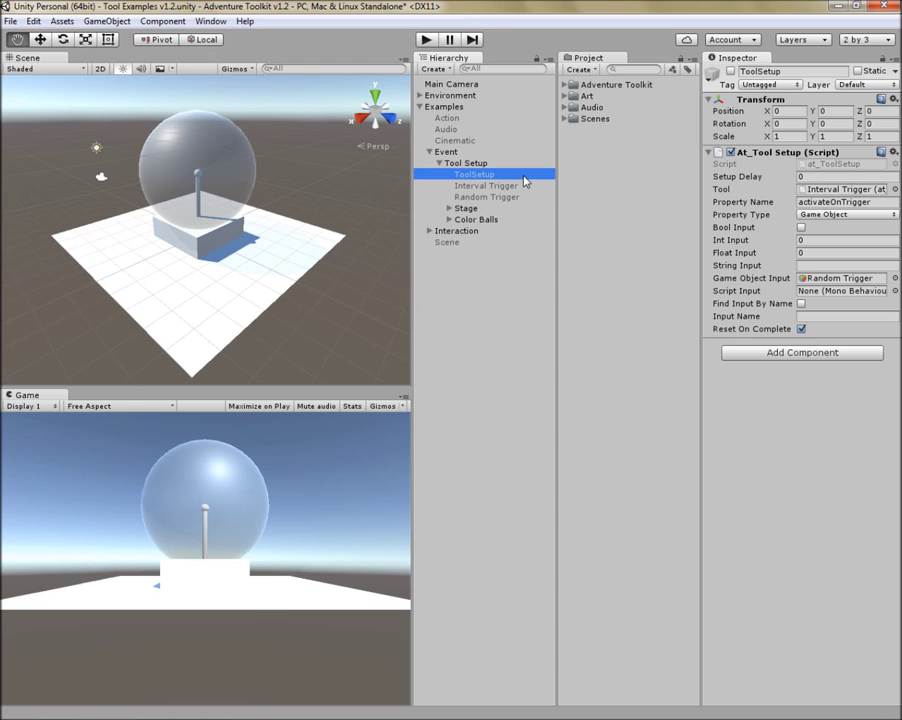
{"action": "left_click", "coordinate": [740, 177]}
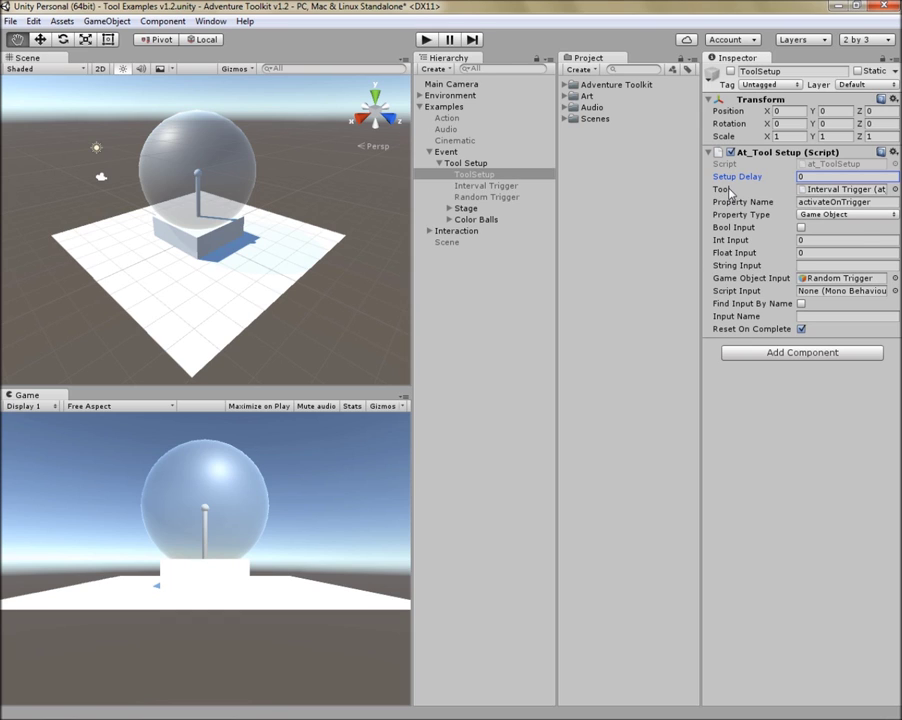
Review ToolSetup's Tool (Interval Trigger) and Property Name activateOnTrigger, then select Interval Trigger
{"action": "left_click", "coordinate": [730, 190]}
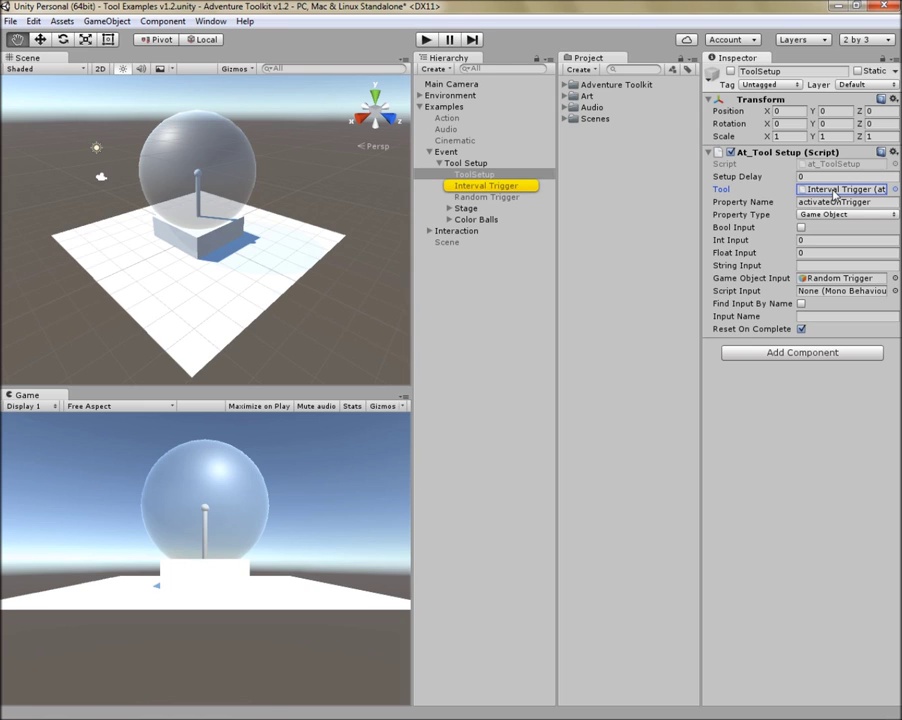
{"action": "left_click", "coordinate": [748, 202]}
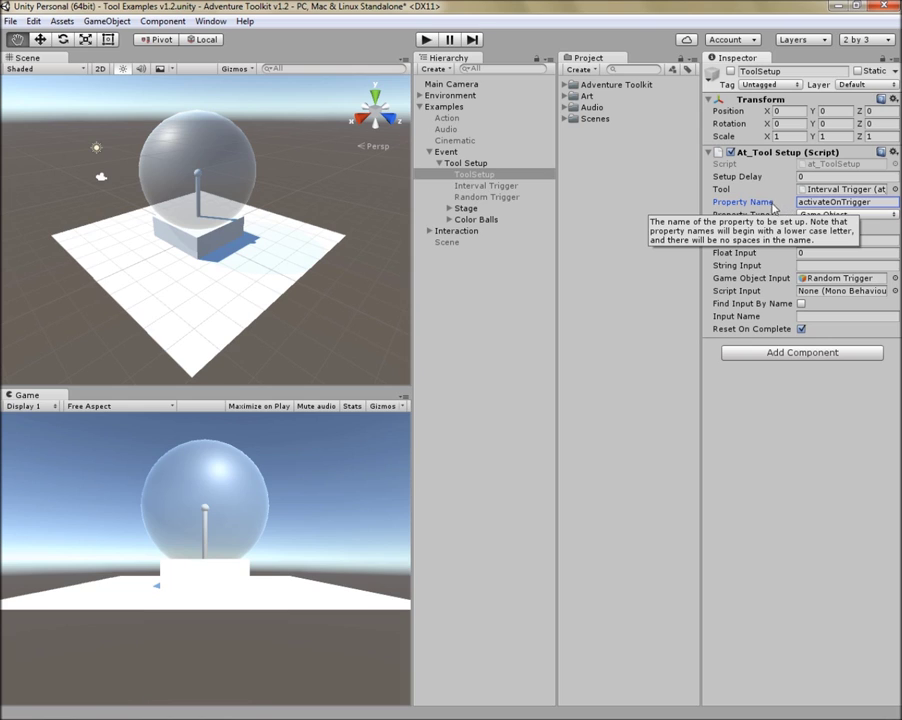
{"action": "mouse_move", "coordinate": [745, 209]}
{"action": "left_click_drag", "start_coordinate": [869, 202], "coordinate": [826, 206]}
{"action": "key", "text": "ctrl+a"}
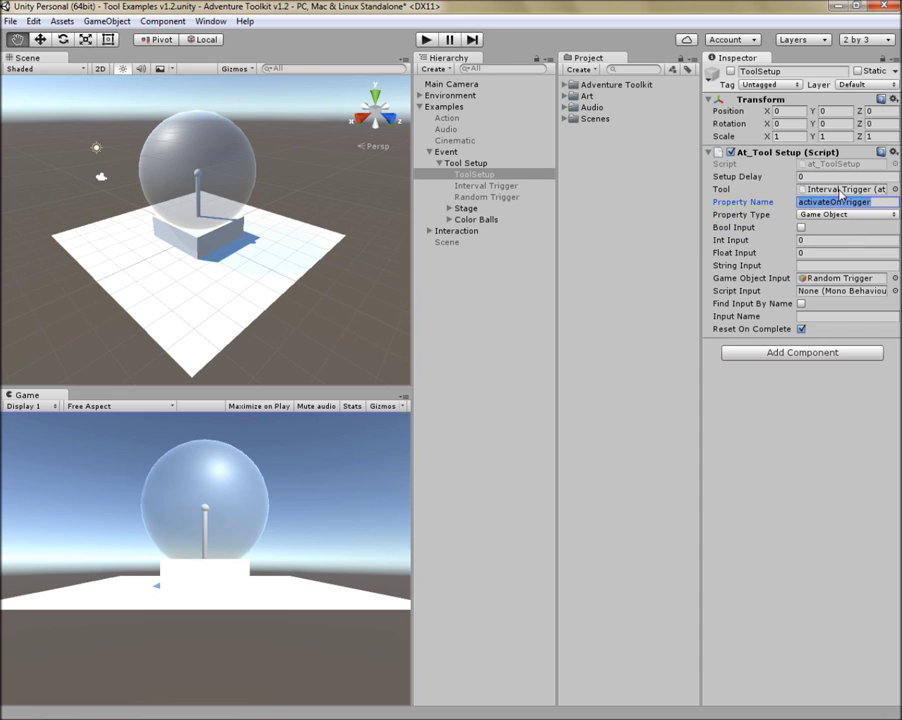
{"action": "left_click", "coordinate": [504, 188]}
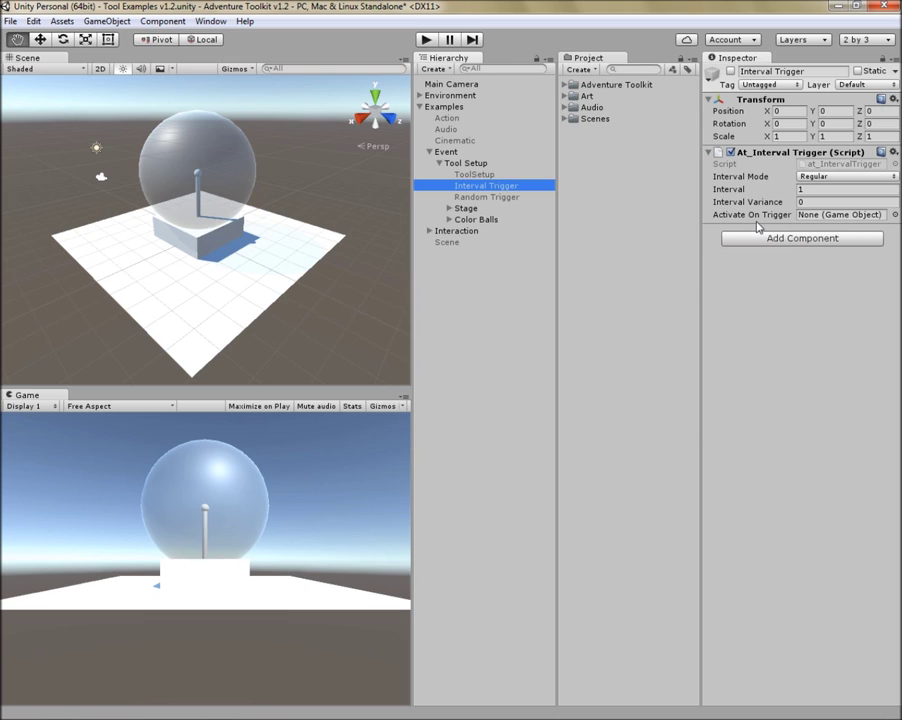
Compare Interval Trigger with ToolSetup and check ToolSetup's Property Type list, keeping Game Object
{"action": "mouse_move", "coordinate": [768, 222]}
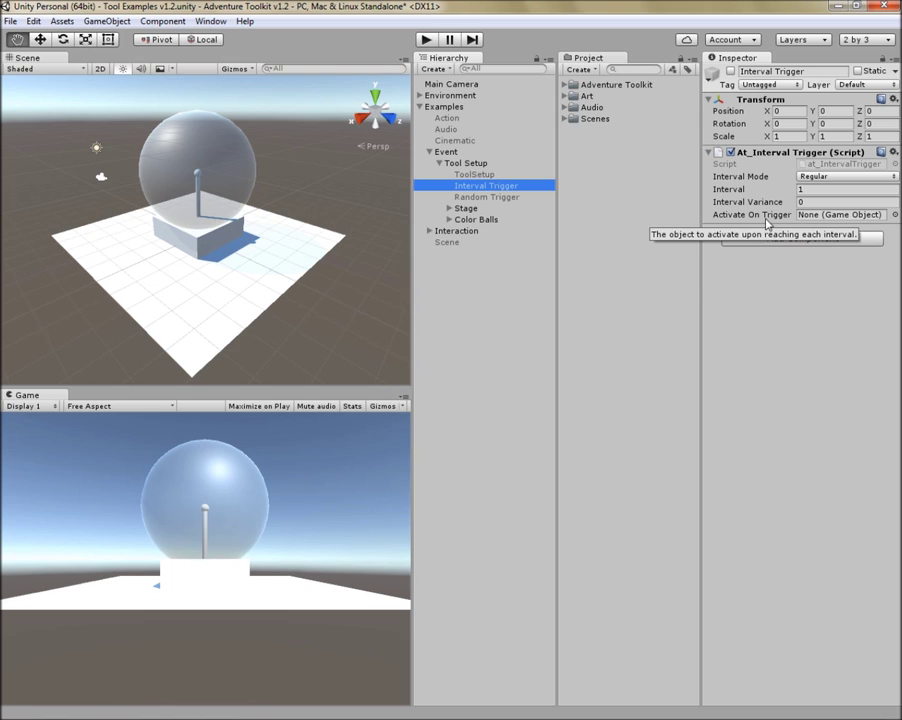
{"action": "left_click", "coordinate": [480, 175]}
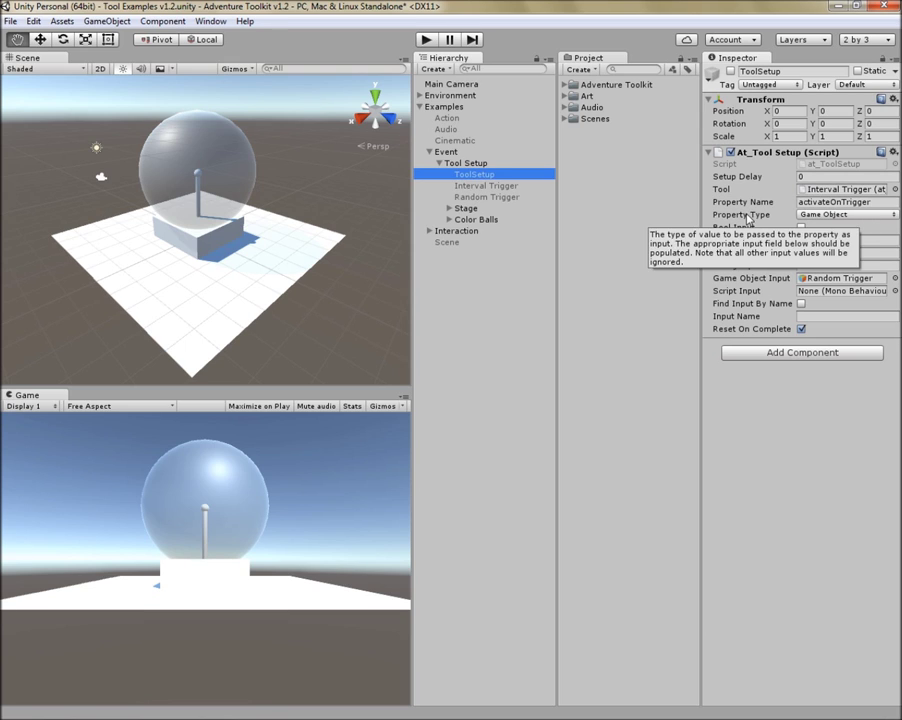
{"action": "left_click", "coordinate": [748, 218]}
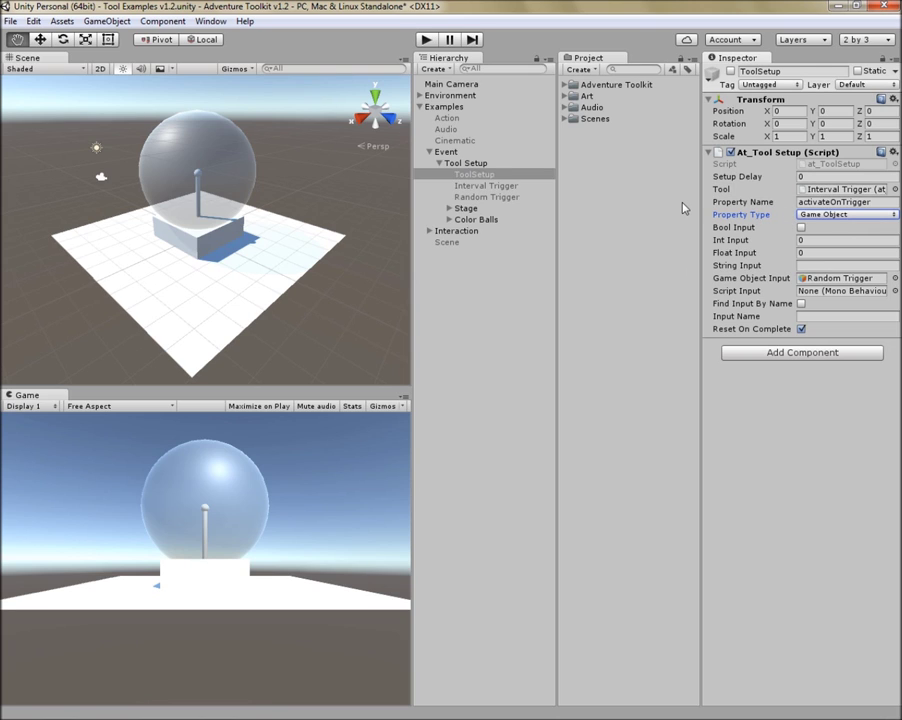
{"action": "left_click", "coordinate": [500, 186]}
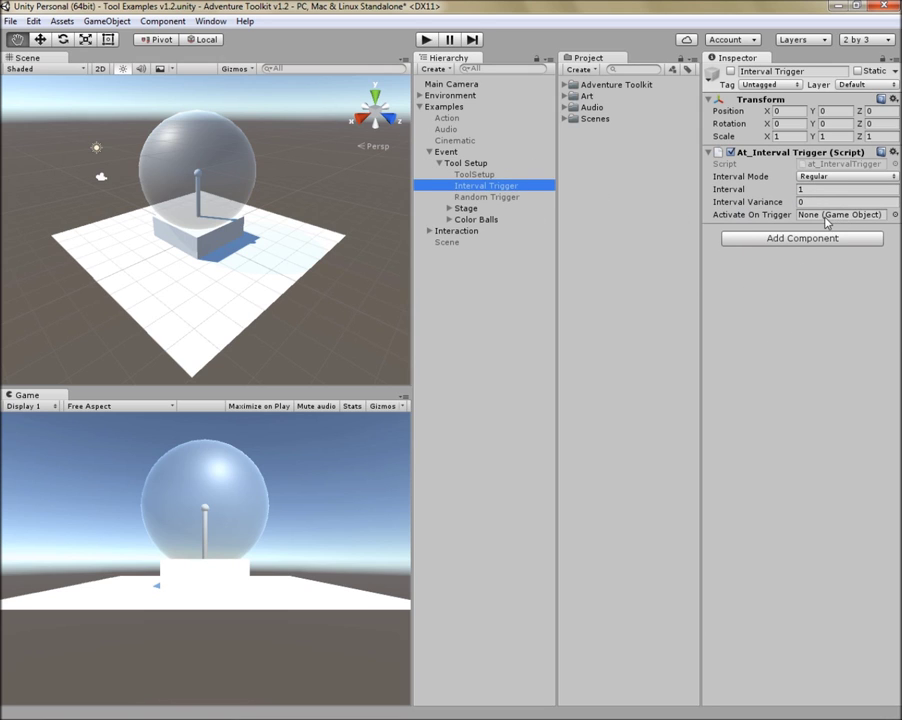
{"action": "left_click", "coordinate": [478, 175]}
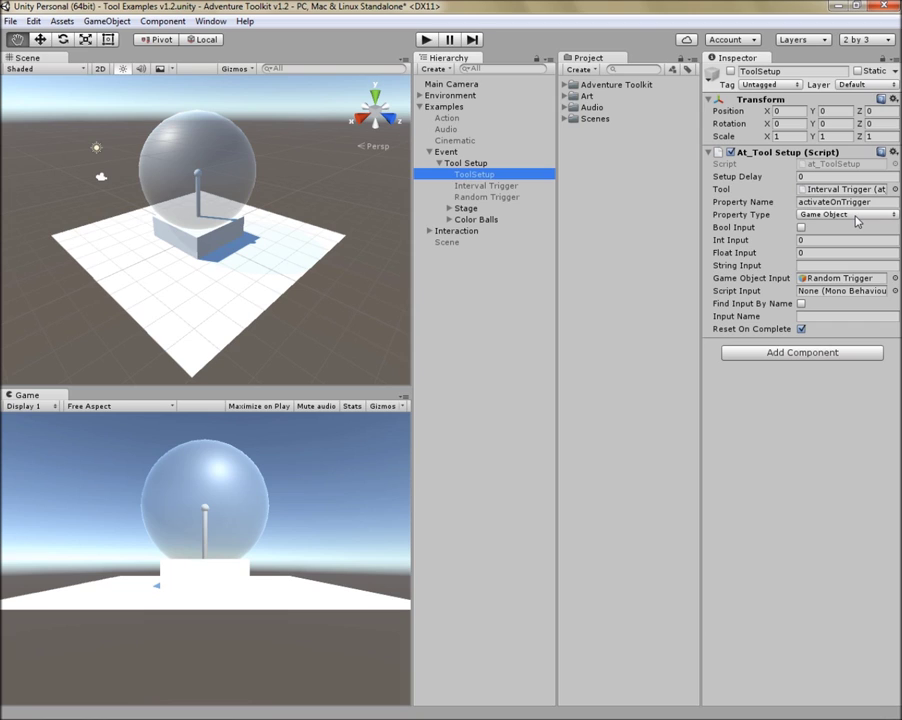
{"action": "left_click", "coordinate": [856, 216]}
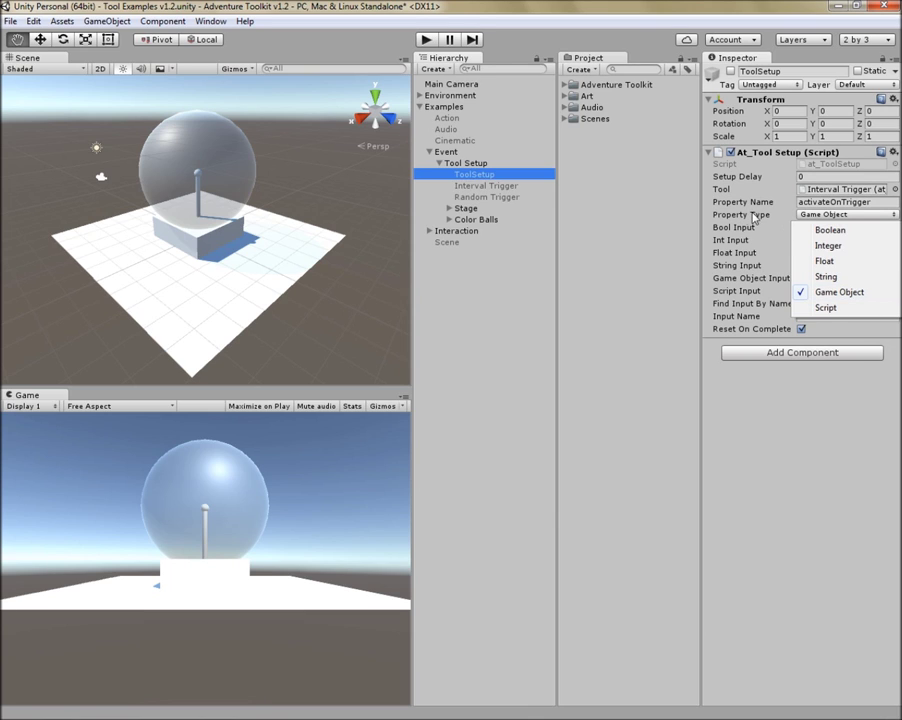
{"action": "left_click", "coordinate": [718, 216]}
Keep Game Object as the property type and ping the Random Trigger input and Interval Trigger tool
{"action": "mouse_move", "coordinate": [755, 218]}
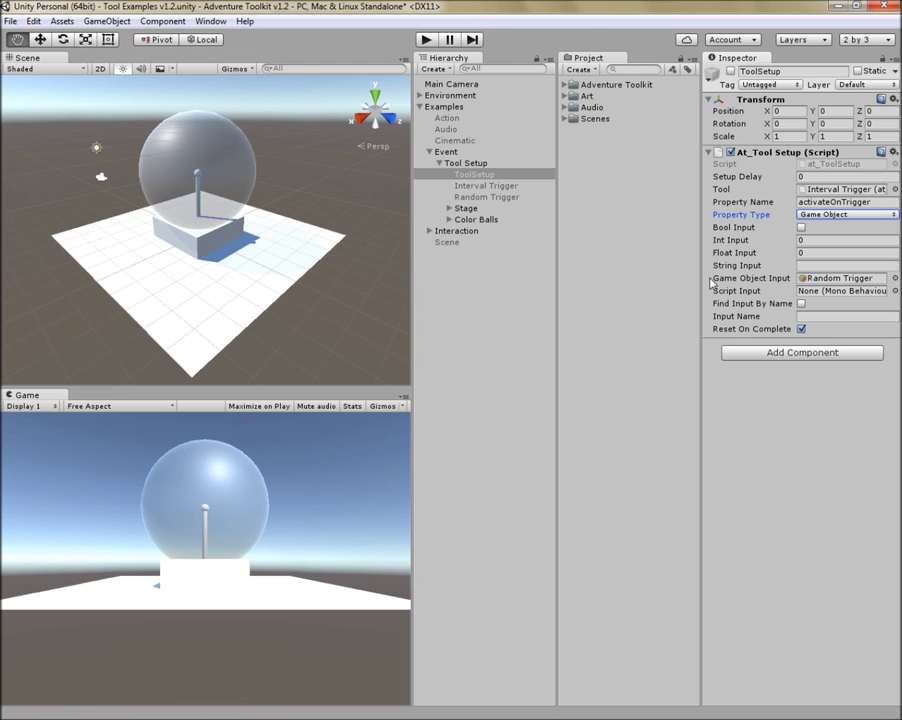
{"action": "left_click", "coordinate": [843, 279]}
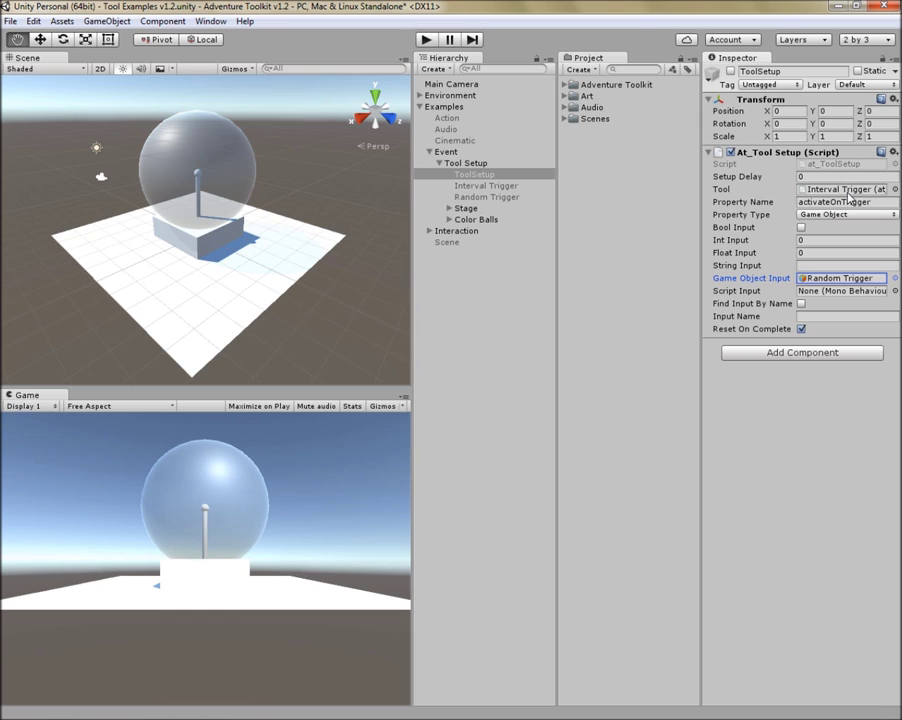
{"action": "left_click", "coordinate": [849, 191]}
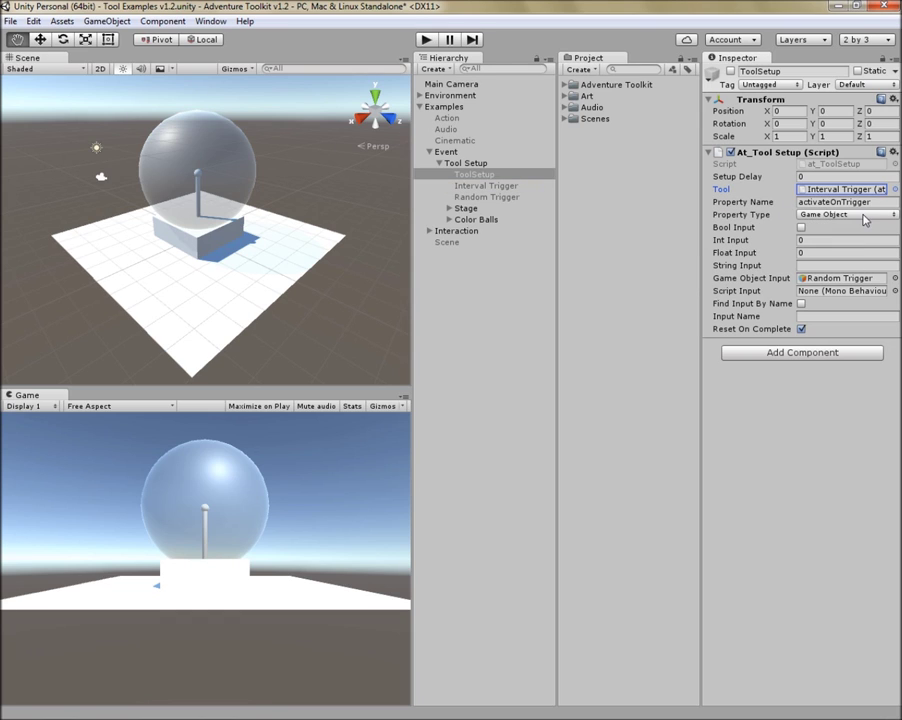
{"action": "left_click", "coordinate": [865, 215]}
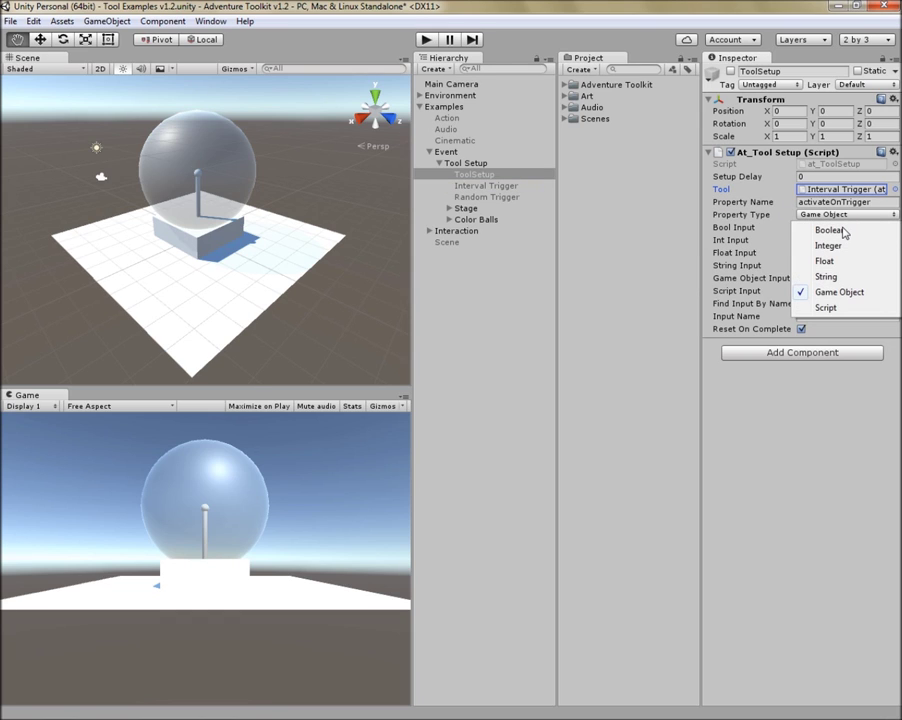
{"action": "left_click", "coordinate": [772, 281]}
{"action": "left_click", "coordinate": [843, 282]}
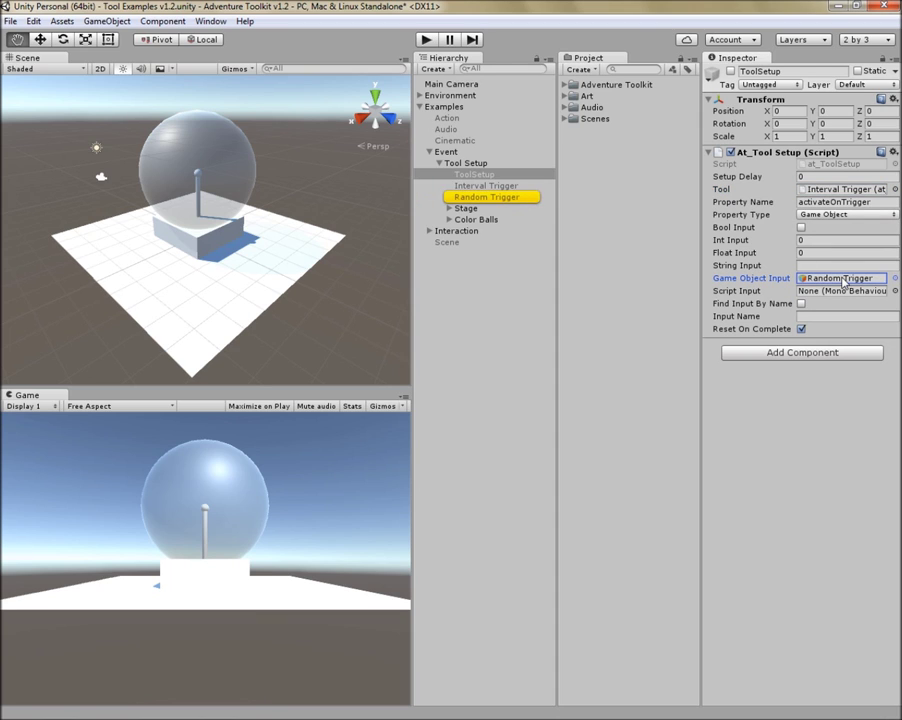
{"action": "left_click", "coordinate": [487, 186]}
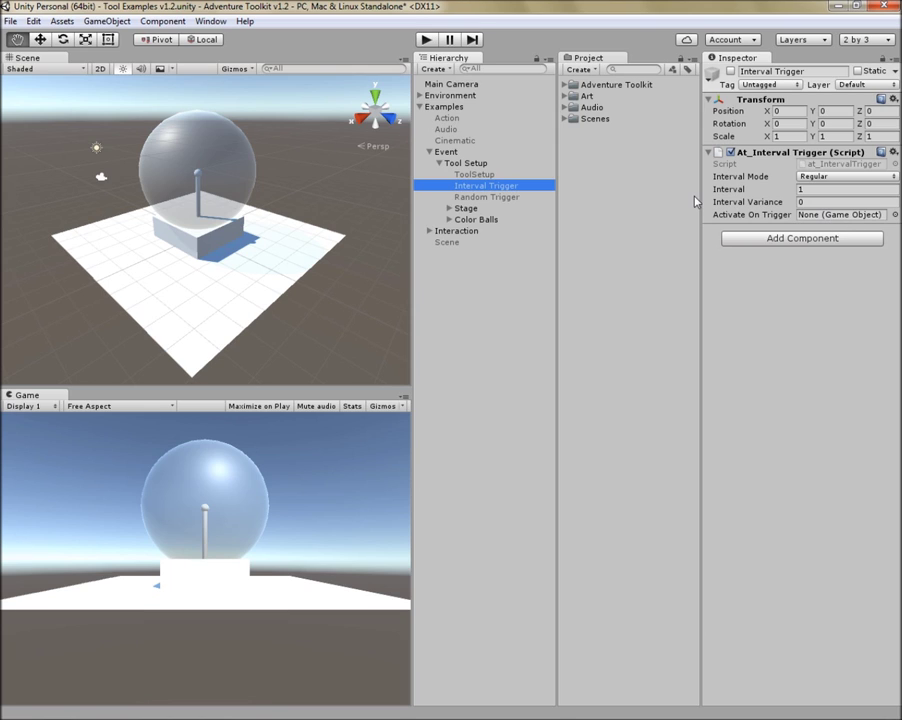
{"action": "left_click", "coordinate": [470, 175]}
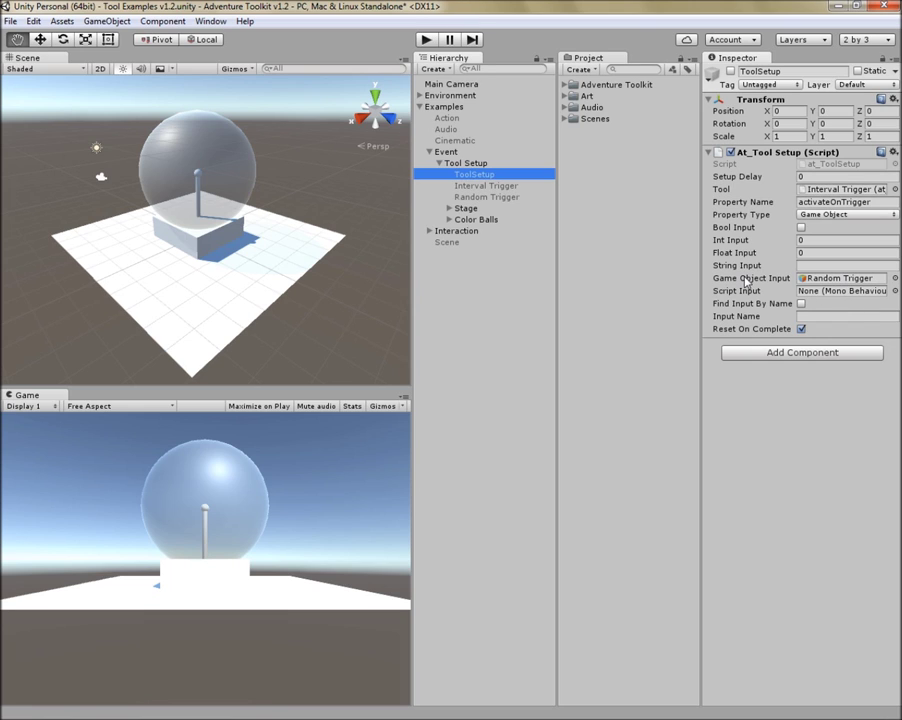
Toggle Find Input By Name on and back off, then enter Play mode
{"action": "mouse_move", "coordinate": [857, 293]}
{"action": "left_click", "coordinate": [801, 303]}
{"action": "left_click", "coordinate": [805, 316]}
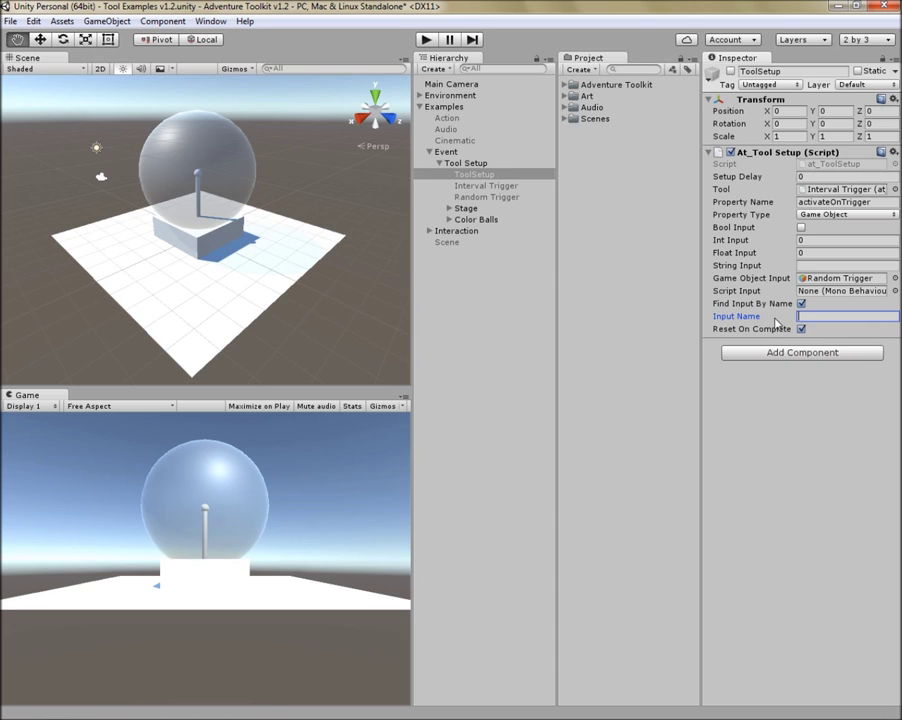
{"action": "left_click", "coordinate": [801, 303]}
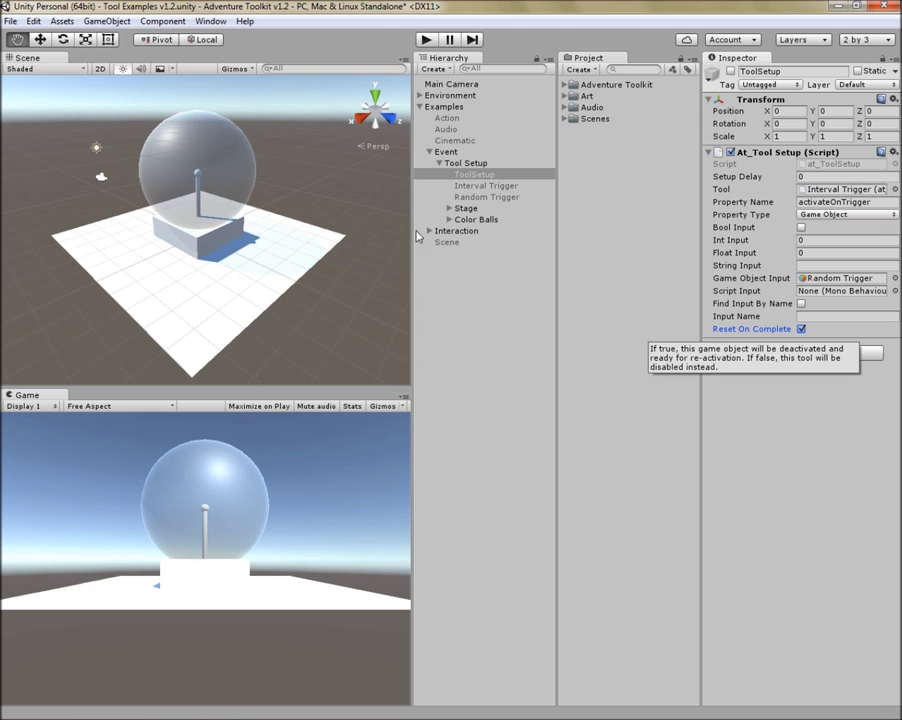
{"action": "left_click", "coordinate": [427, 39]}
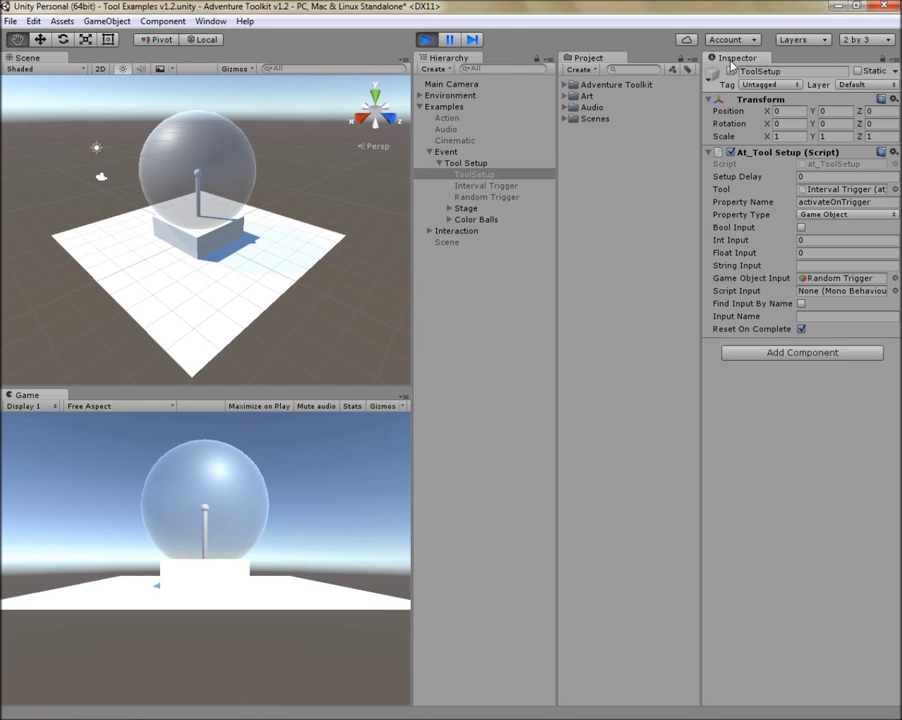
Inspect Interval Trigger while the globe cycles colours, then exit Play mode
{"action": "left_click", "coordinate": [478, 187]}
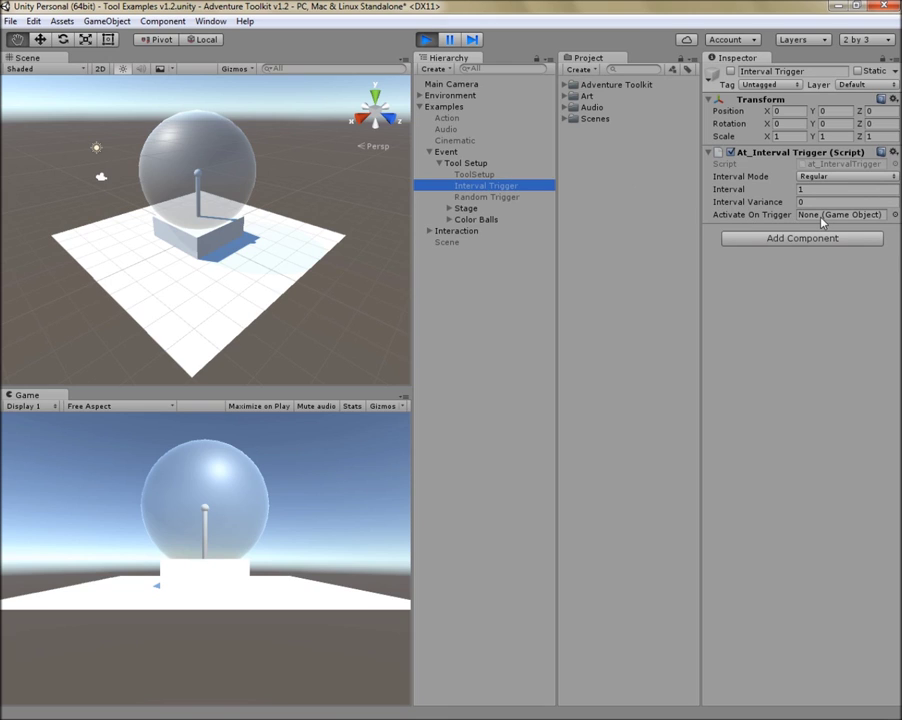
{"action": "left_click", "coordinate": [468, 176]}
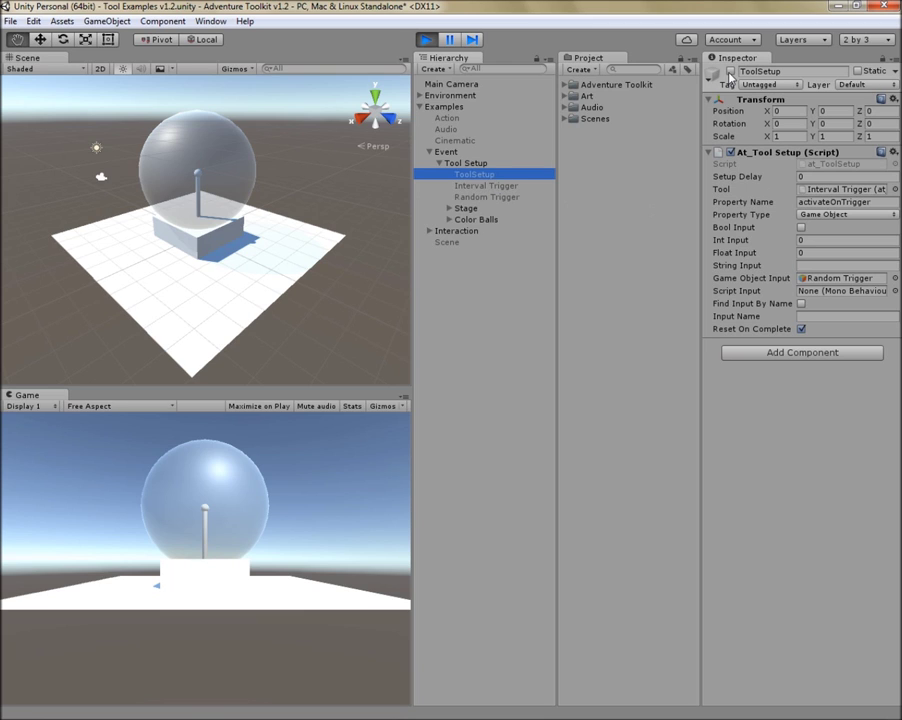
{"action": "left_click", "coordinate": [462, 188]}
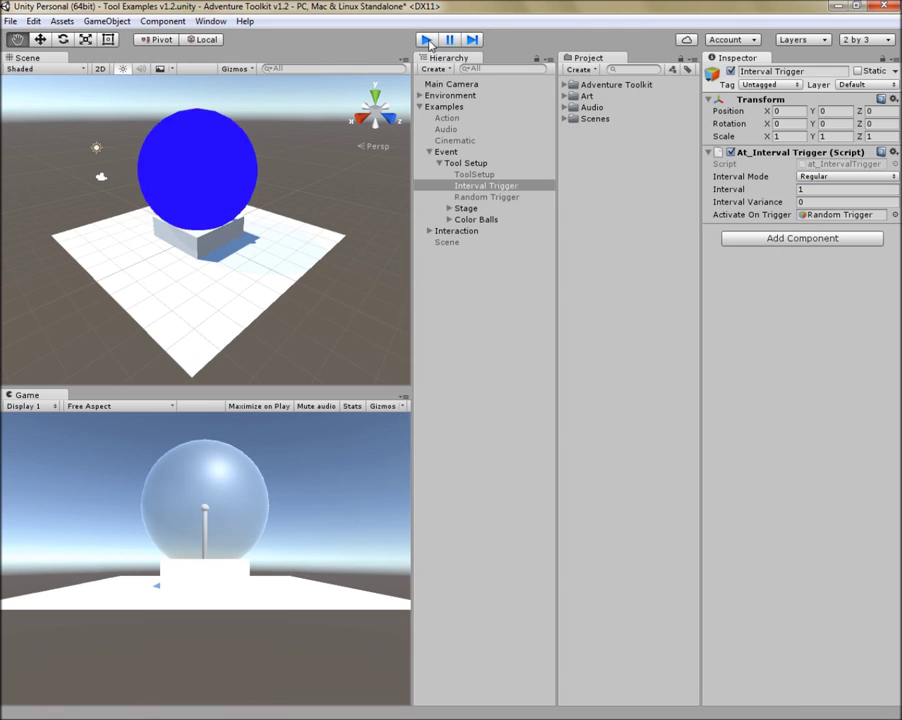
{"action": "left_click", "coordinate": [426, 40]}
Check ToolSetup's property types and Interval Trigger's interval modes, keeping Regular
{"action": "left_click", "coordinate": [485, 176]}
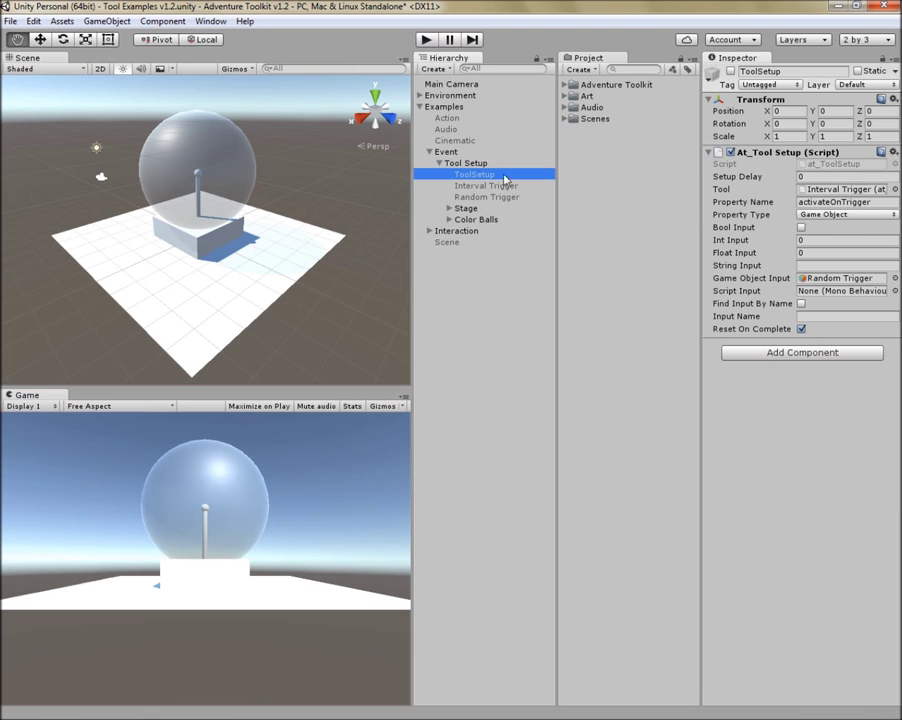
{"action": "left_click", "coordinate": [856, 216]}
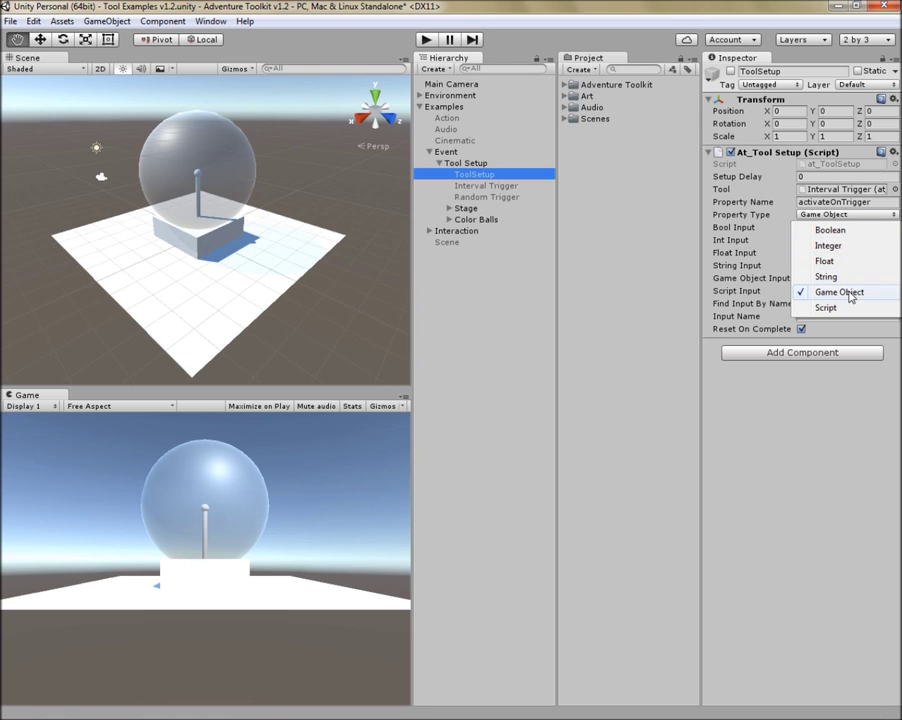
{"action": "left_click", "coordinate": [486, 185]}
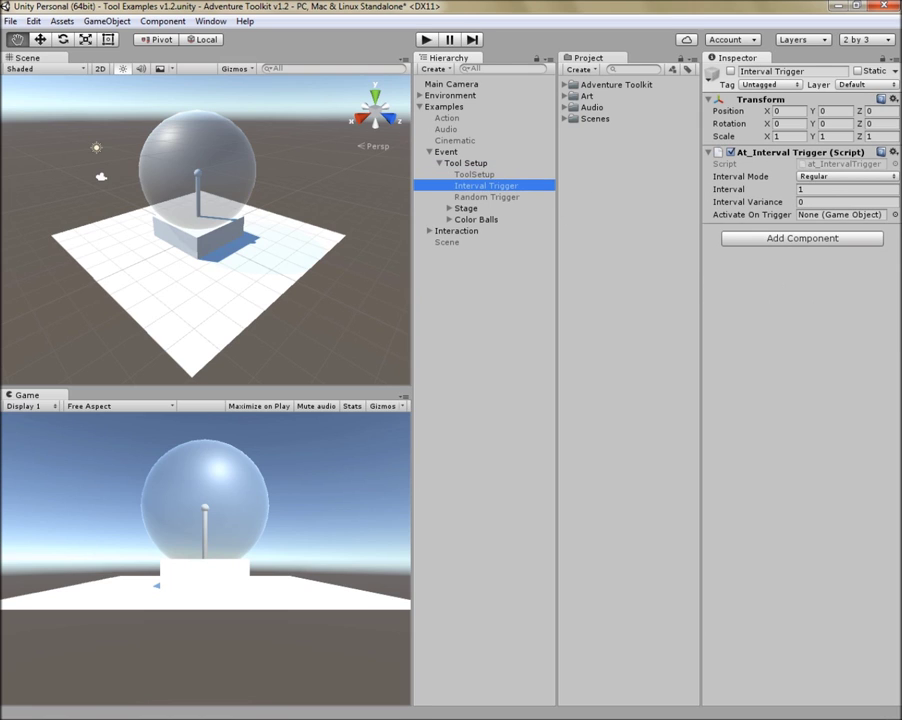
{"action": "left_click", "coordinate": [832, 176]}
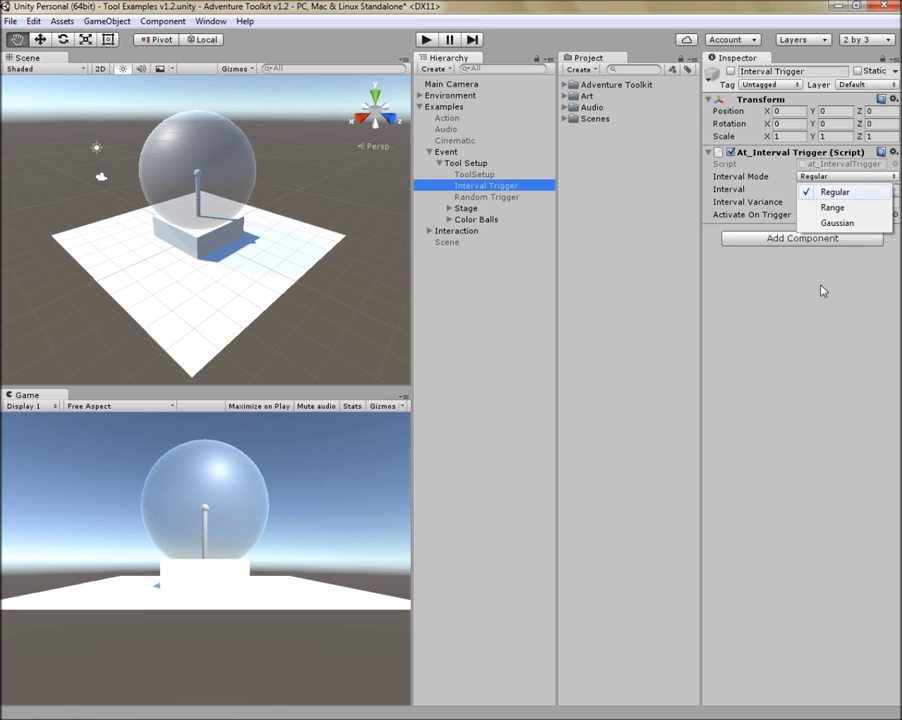
{"action": "left_click", "coordinate": [800, 336]}
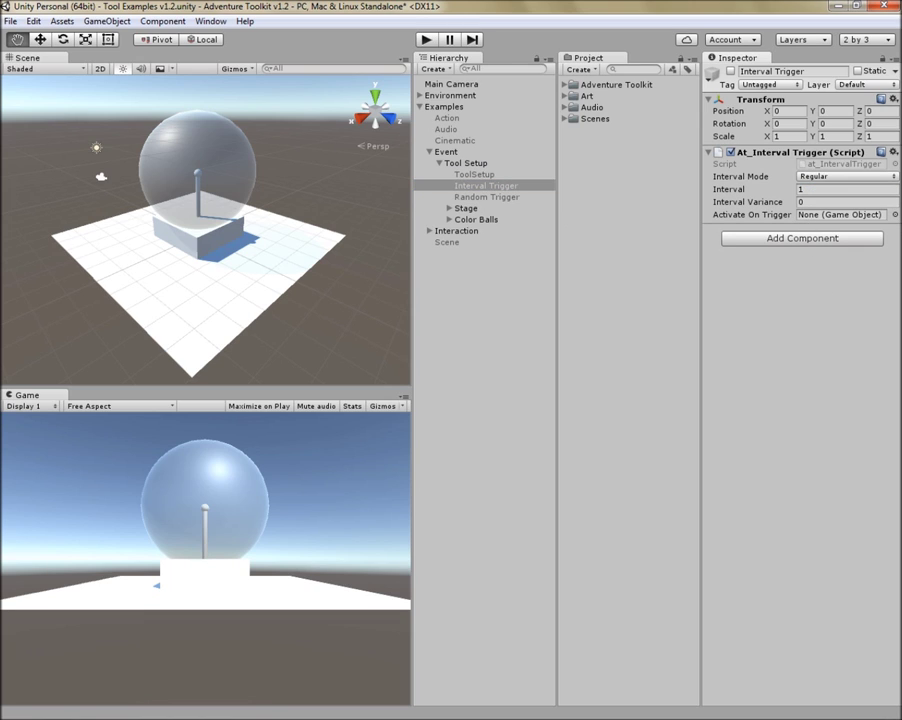
Set Interval Trigger's Interval Variance to 2, then return to ToolSetup
{"action": "left_click", "coordinate": [840, 202]}
{"action": "type", "text": "2"}
{"action": "key", "text": "Tab"}
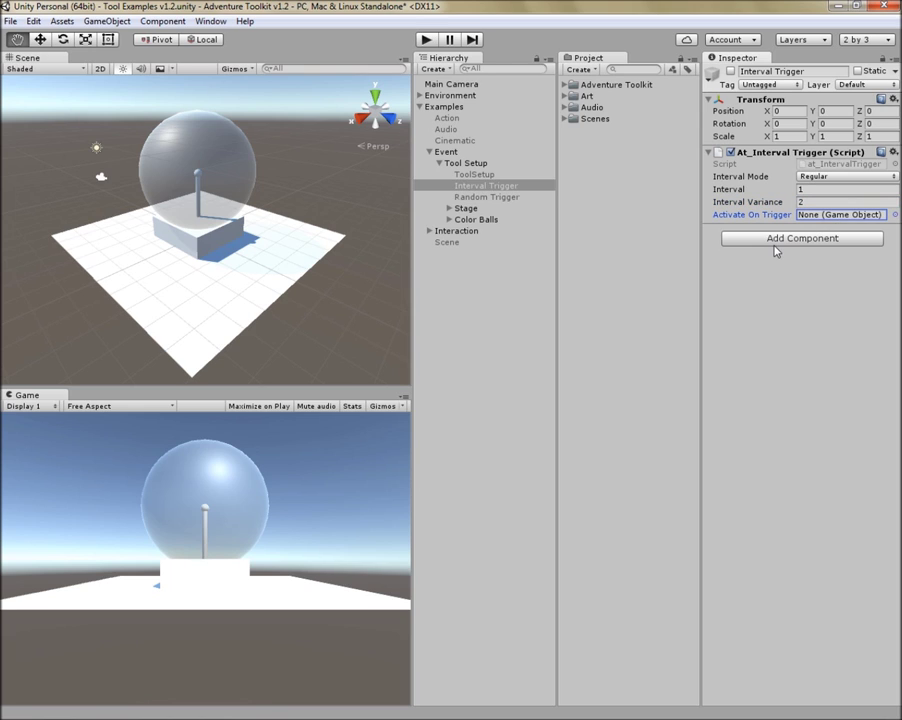
{"action": "left_click", "coordinate": [845, 177]}
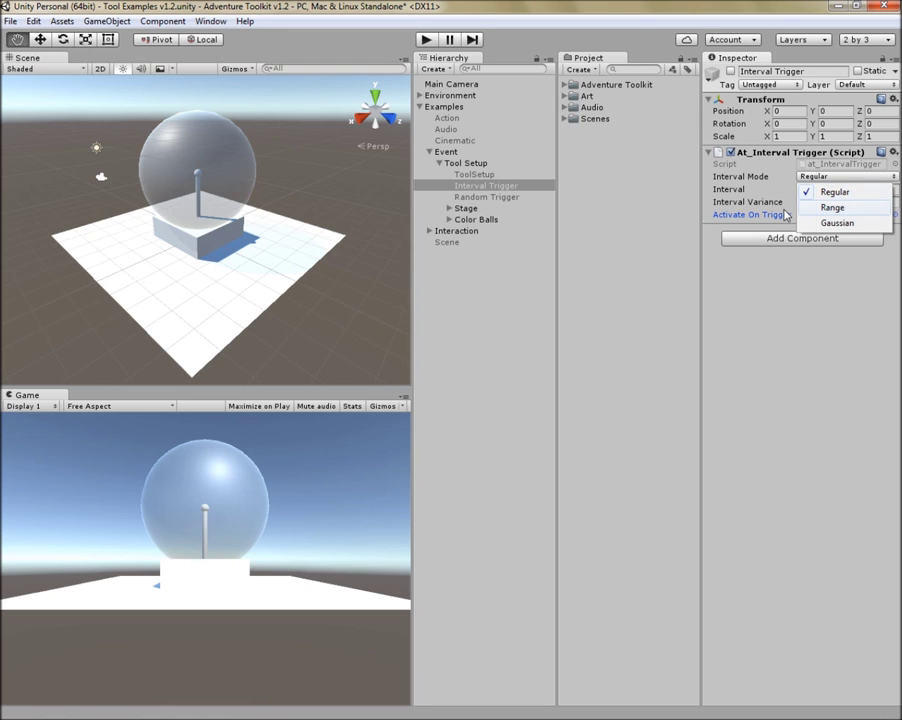
{"action": "left_click", "coordinate": [474, 174]}
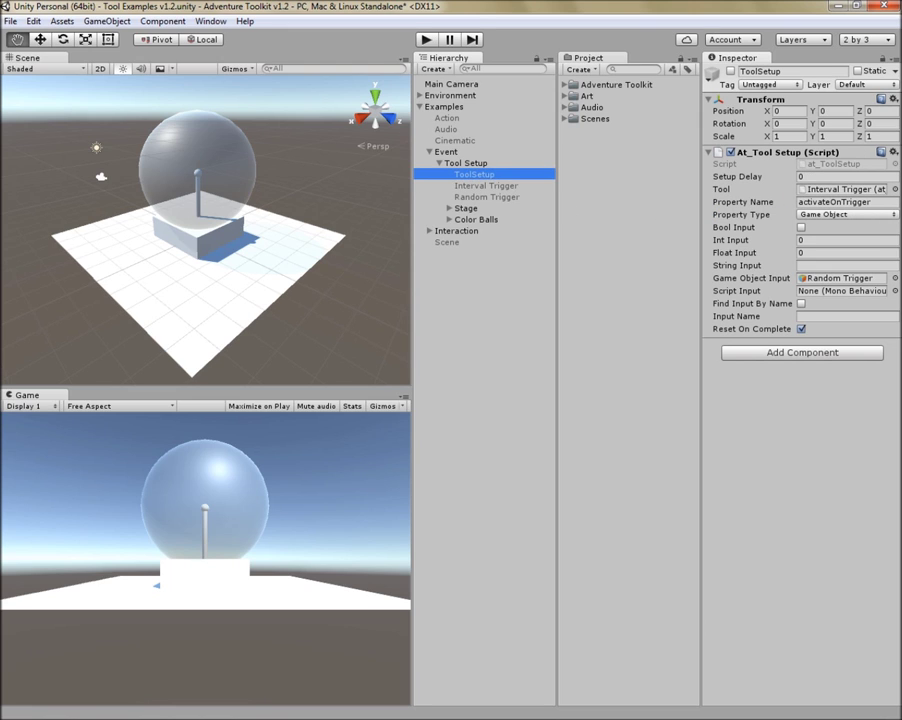
Set ToolSetup's Property Name to intervalMode, Property Type Integer, and Int Input 1
{"action": "left_click", "coordinate": [835, 201]}
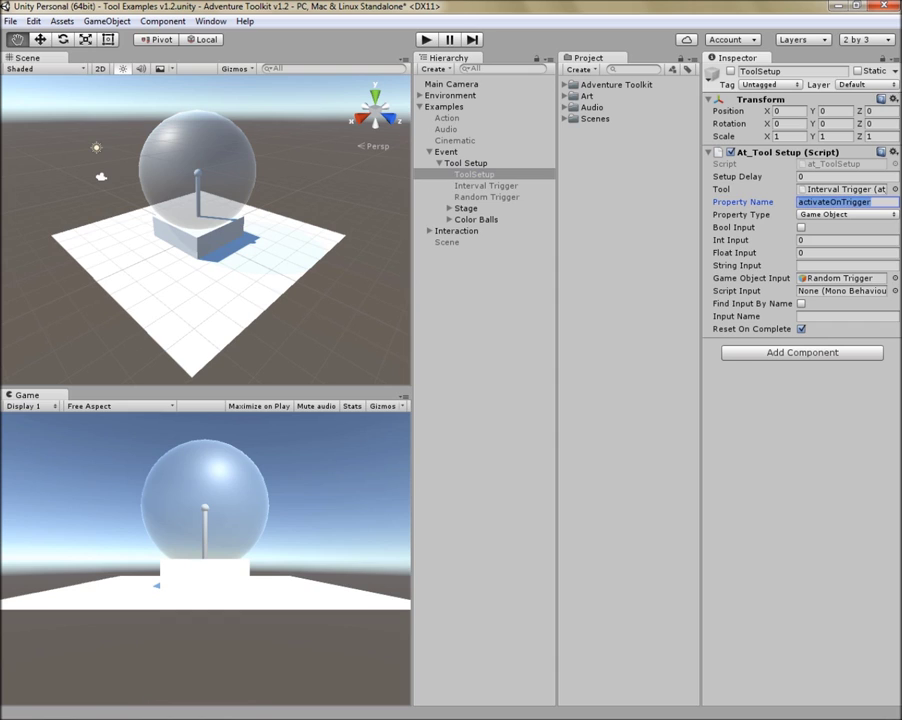
{"action": "type", "text": "interv"}
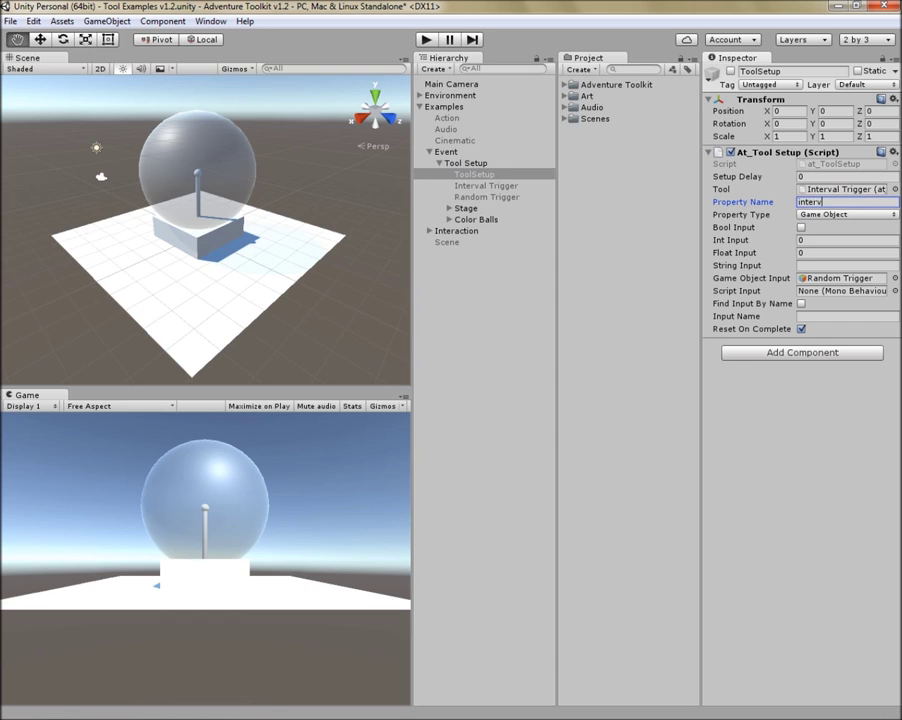
{"action": "type", "text": "alMode"}
{"action": "left_click", "coordinate": [840, 214]}
{"action": "left_click", "coordinate": [828, 245]}
{"action": "left_click", "coordinate": [847, 240]}
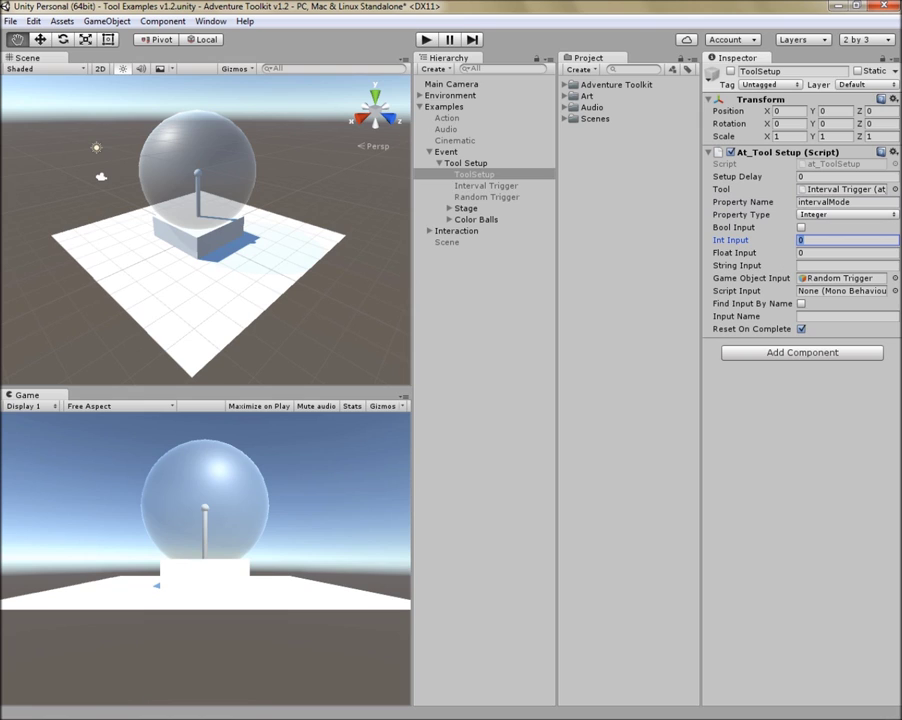
{"action": "type", "text": "1"}
{"action": "key", "text": "Return"}
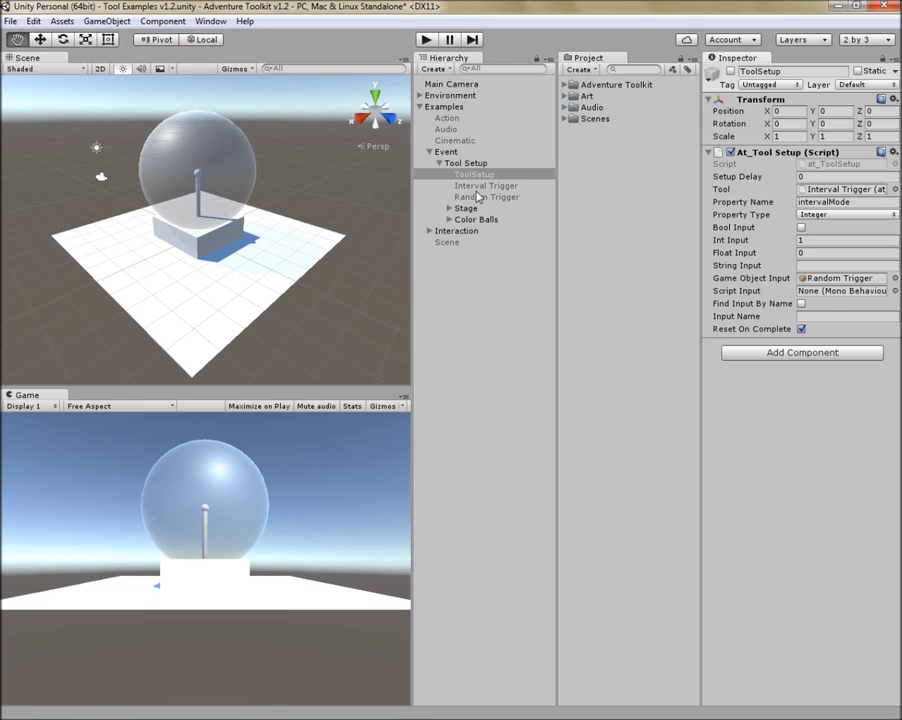
Drag Random Trigger into Activate On Trigger, reselect ToolSetup, and start Play mode
{"action": "left_click_drag", "start_coordinate": [478, 187], "coordinate": [838, 222]}
{"action": "left_click", "coordinate": [485, 176]}
{"action": "key", "text": "ctrl+p"}
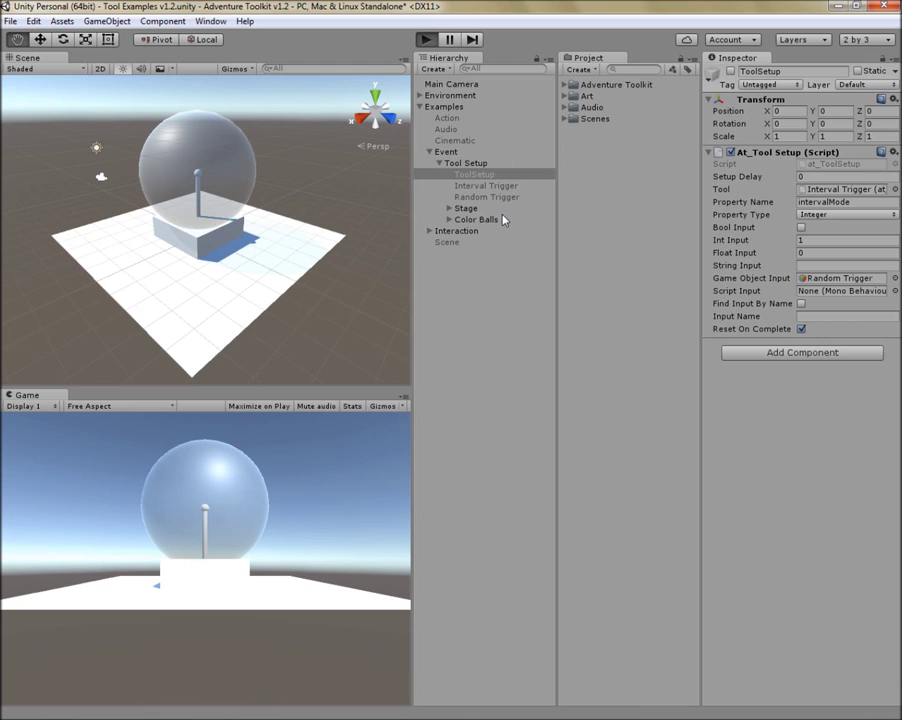
During play, confirm Interval Trigger's mode switched to Range and activate the object
{"action": "left_click", "coordinate": [489, 186]}
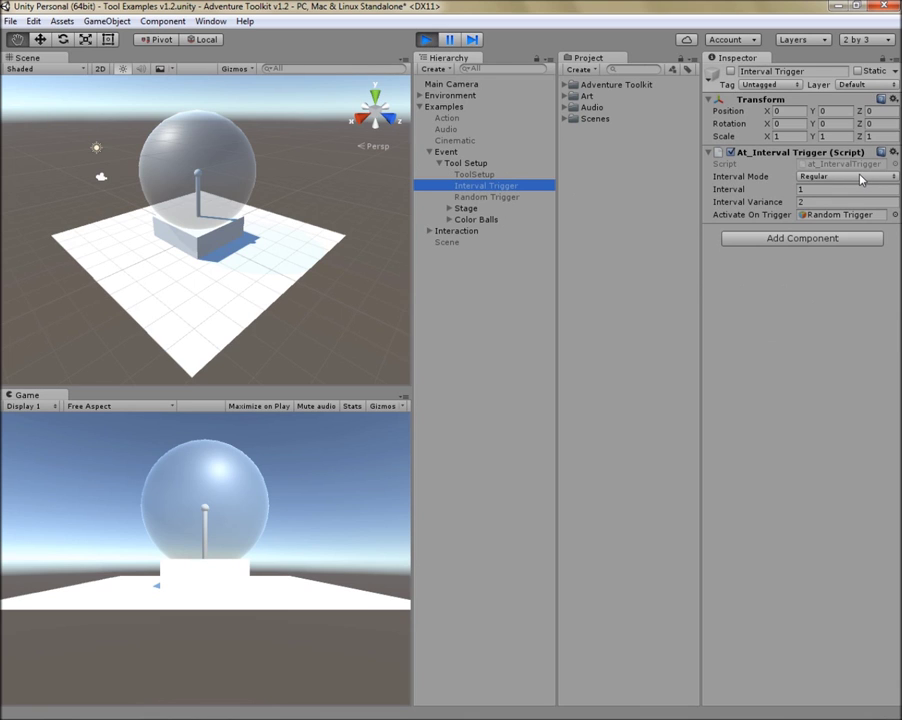
{"action": "left_click", "coordinate": [460, 175]}
{"action": "left_click", "coordinate": [731, 75]}
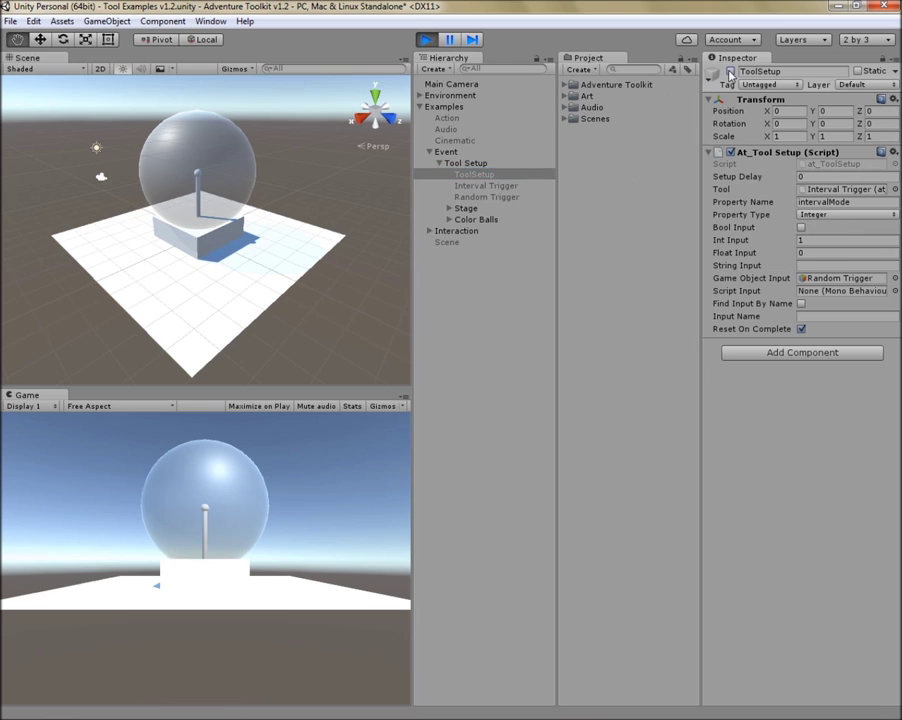
{"action": "left_click", "coordinate": [480, 186]}
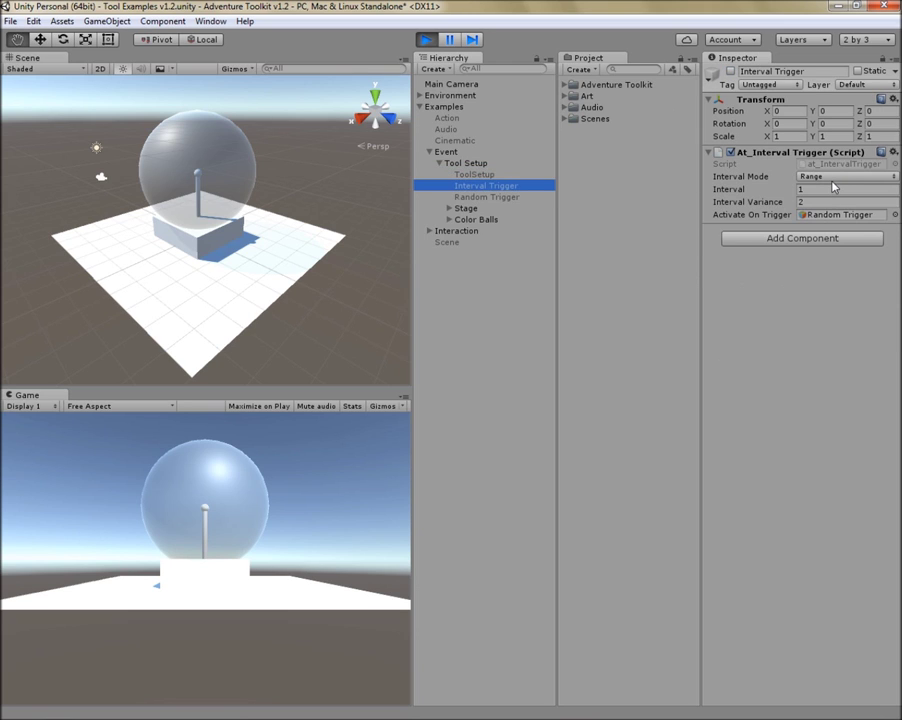
{"action": "left_click", "coordinate": [730, 72]}
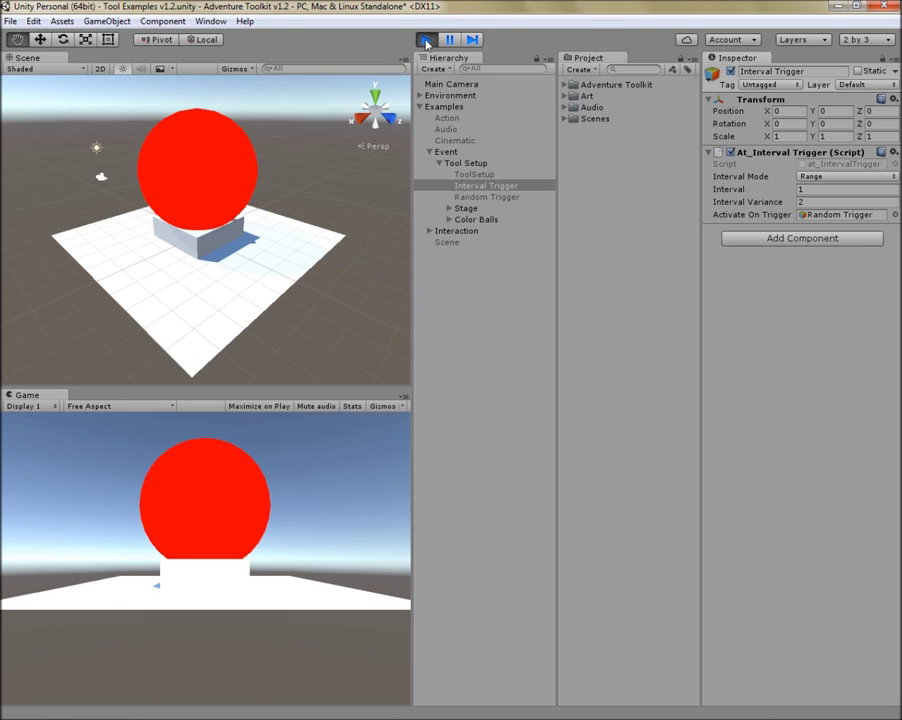
Stop Play mode, select ToolSetup and collapse the Tool Setup group
{"action": "key", "text": "ctrl+p"}
{"action": "left_click", "coordinate": [481, 176]}
{"action": "left_click", "coordinate": [437, 163]}
Activate the Type Box example under Interaction and select its TypeBox child to show its settings
{"action": "left_click", "coordinate": [429, 151]}
{"action": "left_click", "coordinate": [430, 163]}
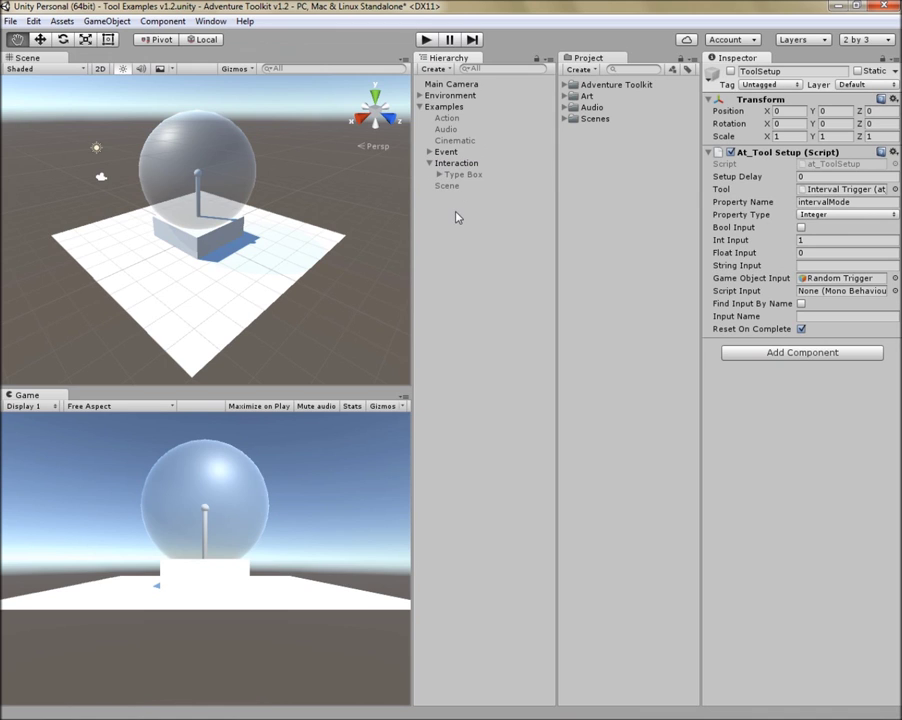
{"action": "double_click", "coordinate": [454, 164]}
{"action": "left_click", "coordinate": [457, 174]}
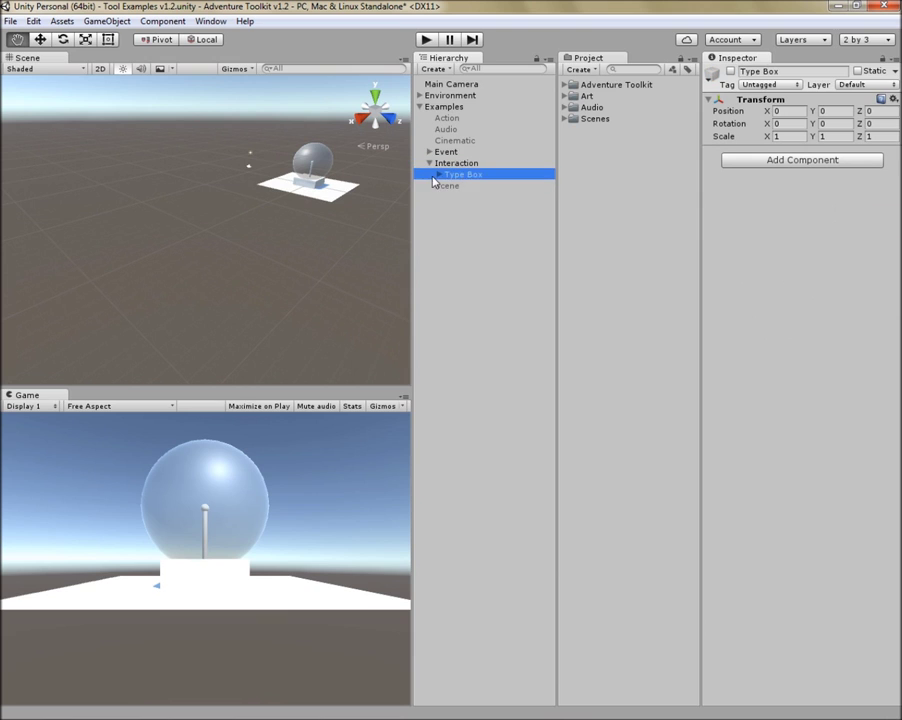
{"action": "left_click", "coordinate": [730, 72]}
{"action": "left_click", "coordinate": [438, 174]}
{"action": "left_click", "coordinate": [470, 186]}
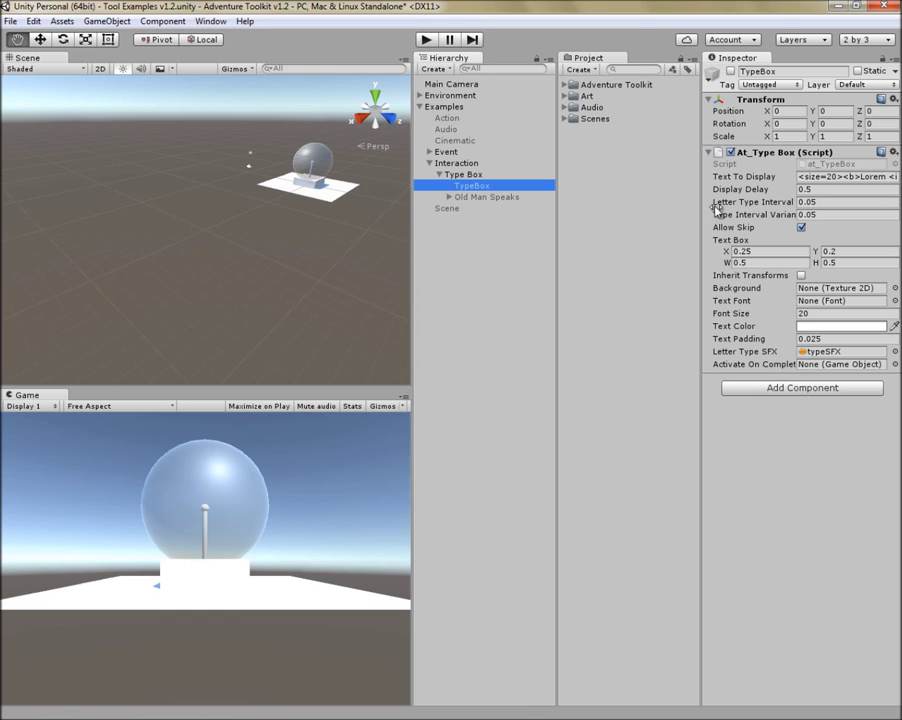
{"action": "mouse_move", "coordinate": [768, 178]}
{"action": "mouse_move", "coordinate": [797, 277]}
{"action": "left_click", "coordinate": [858, 251]}
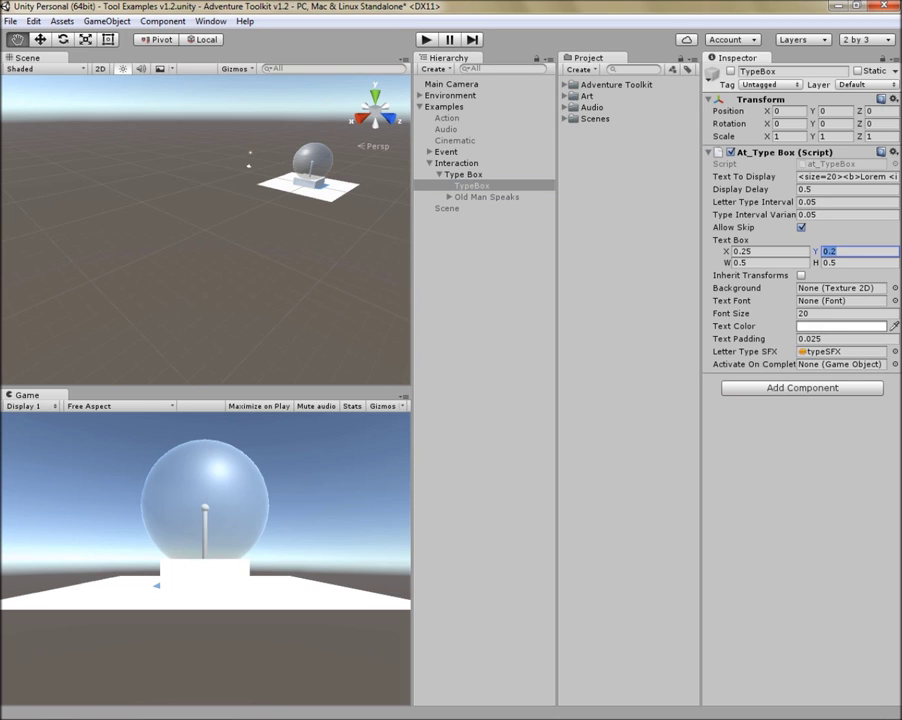
{"action": "key", "text": "Tab"}
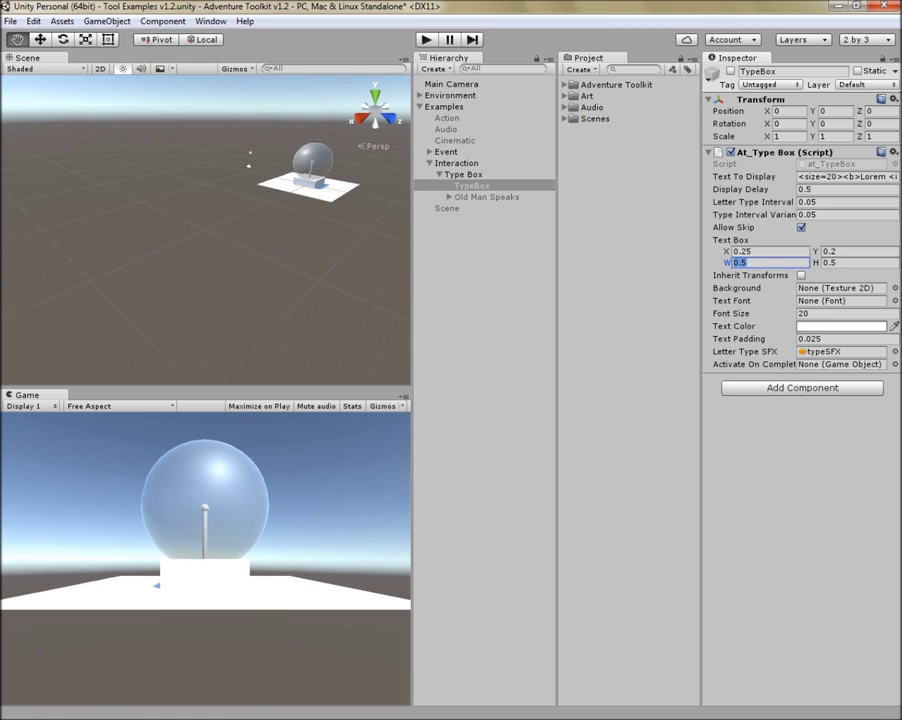
{"action": "key", "text": "Tab"}
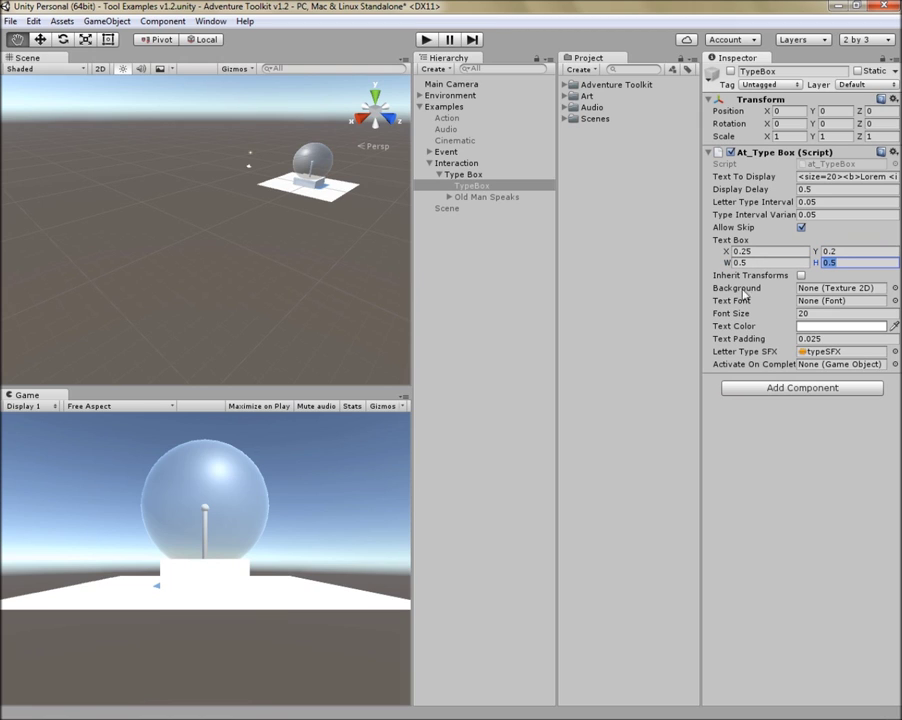
{"action": "key", "text": "Tab"}
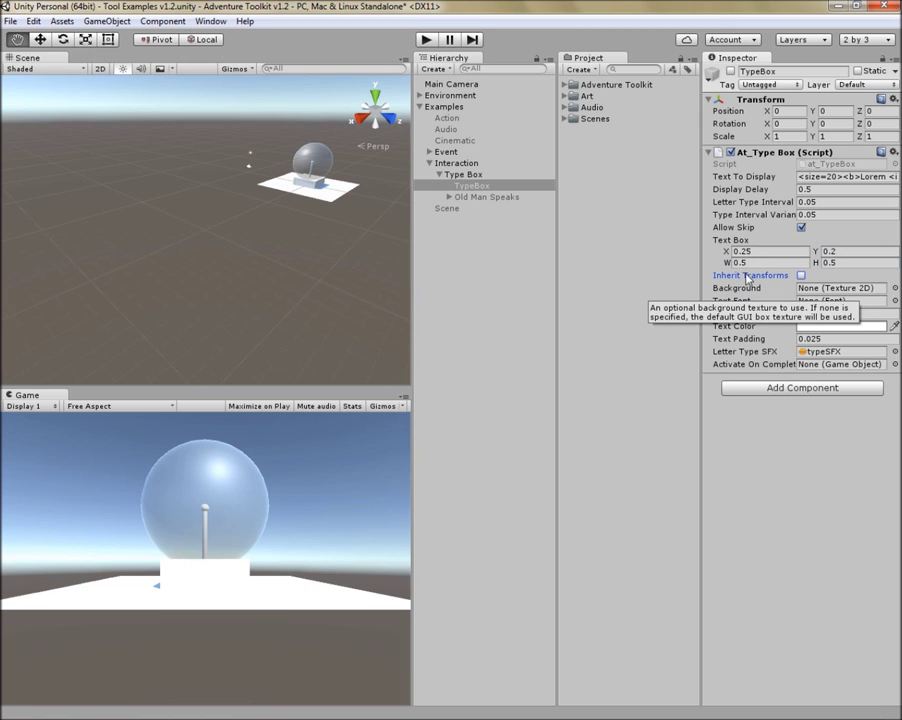
{"action": "mouse_move", "coordinate": [761, 284]}
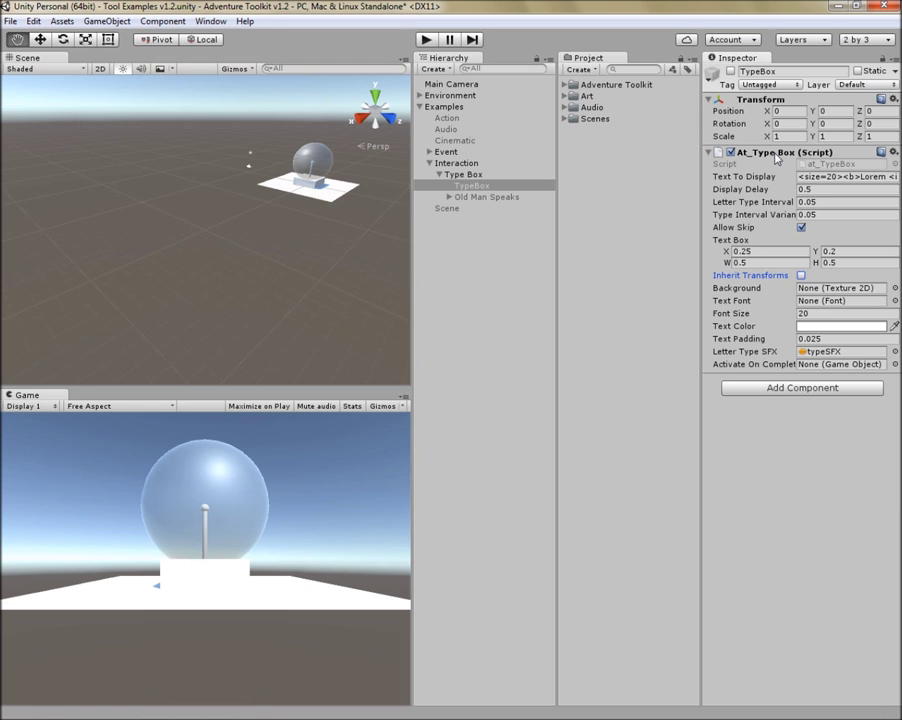
{"action": "left_click", "coordinate": [767, 291]}
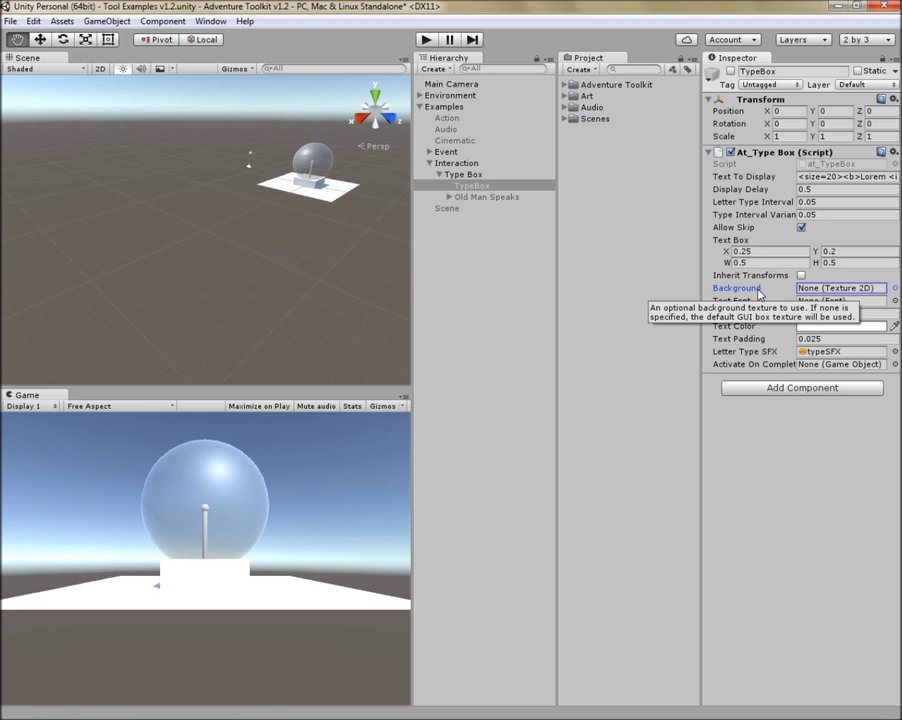
{"action": "left_click", "coordinate": [757, 301]}
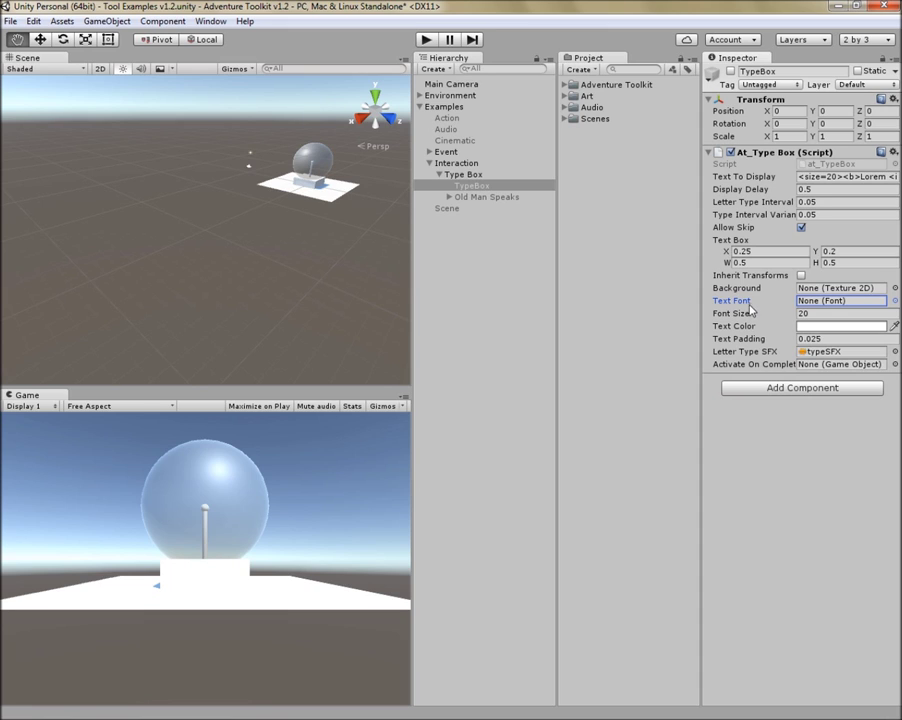
{"action": "left_click", "coordinate": [772, 313]}
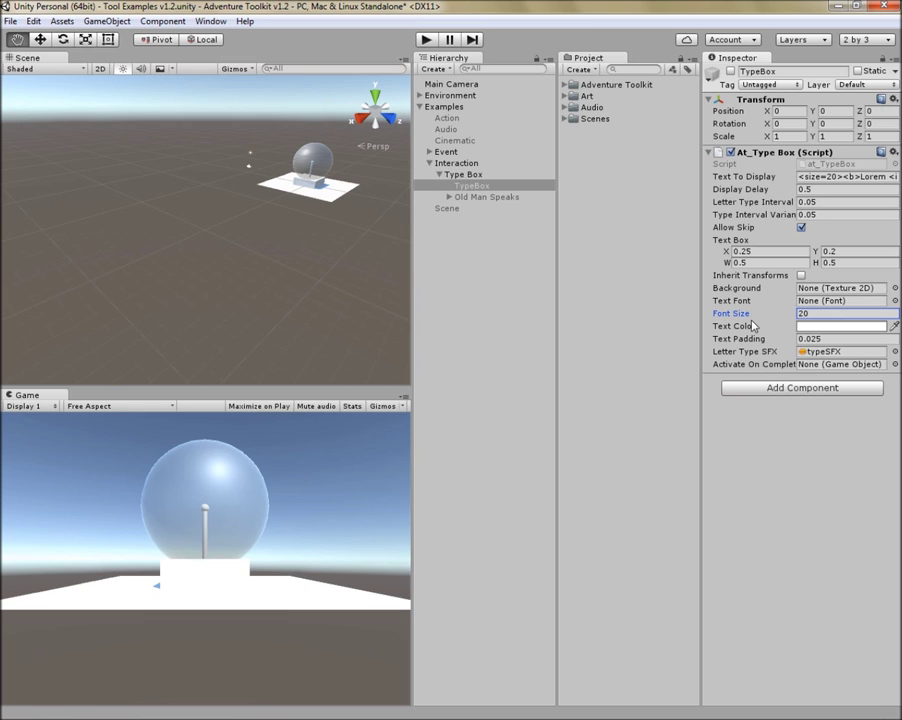
{"action": "left_click", "coordinate": [755, 330]}
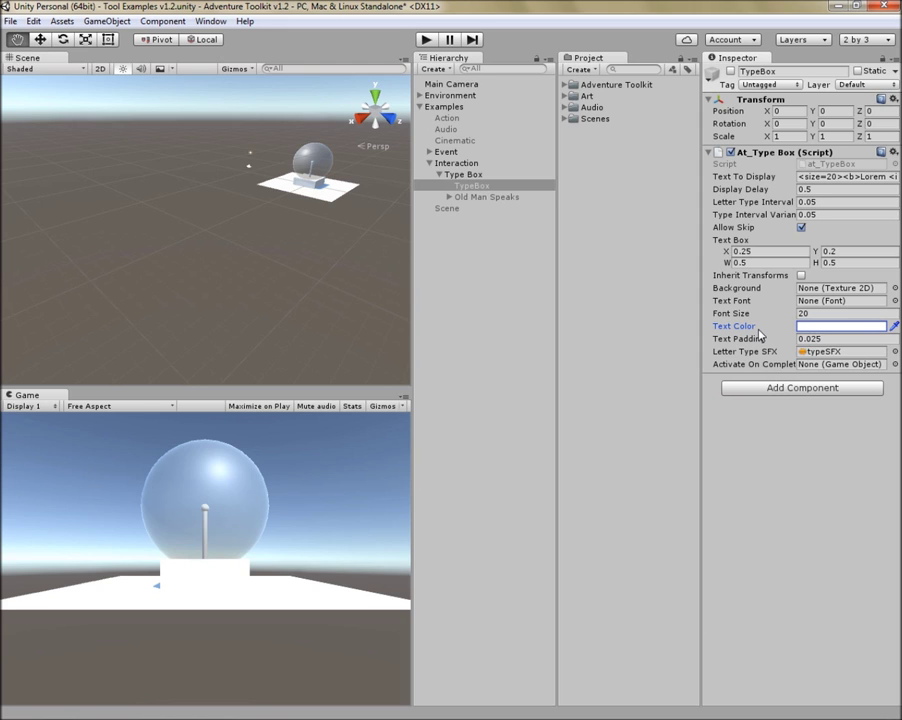
{"action": "left_click", "coordinate": [768, 342]}
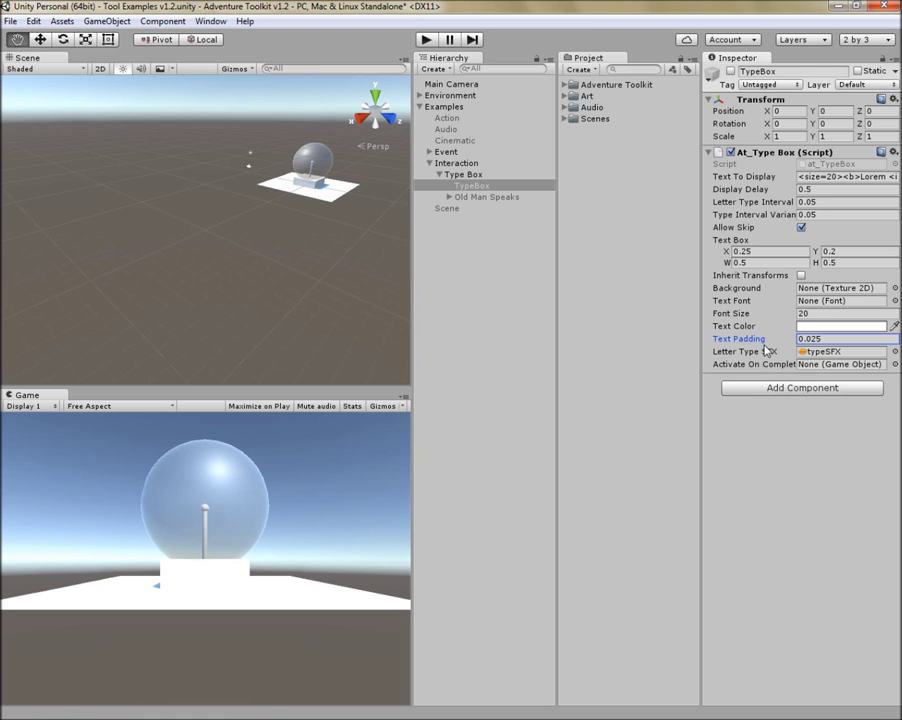
{"action": "left_click", "coordinate": [765, 352]}
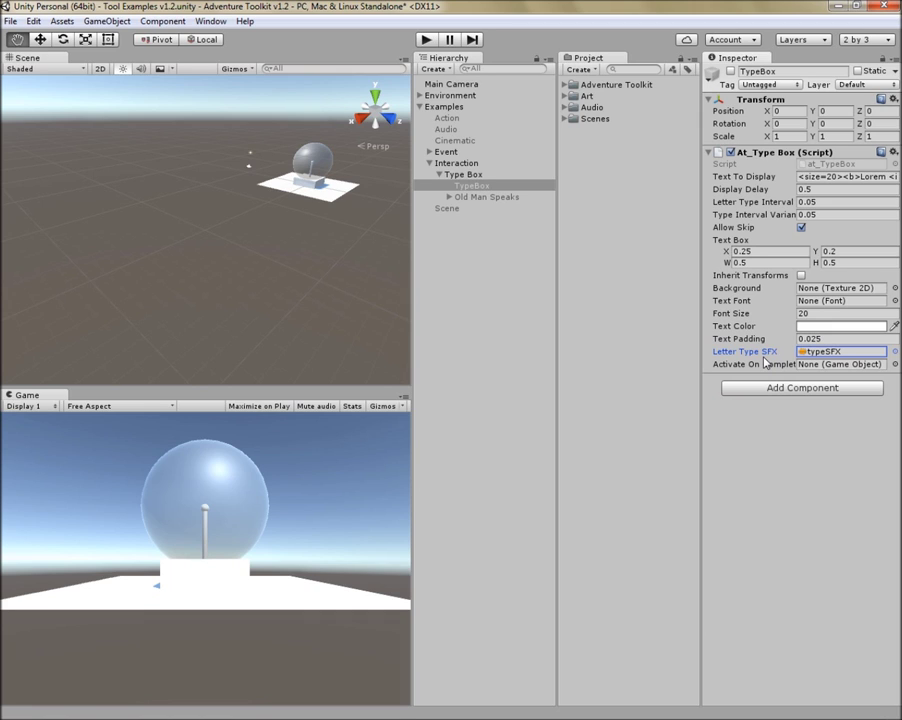
{"action": "left_click", "coordinate": [765, 364]}
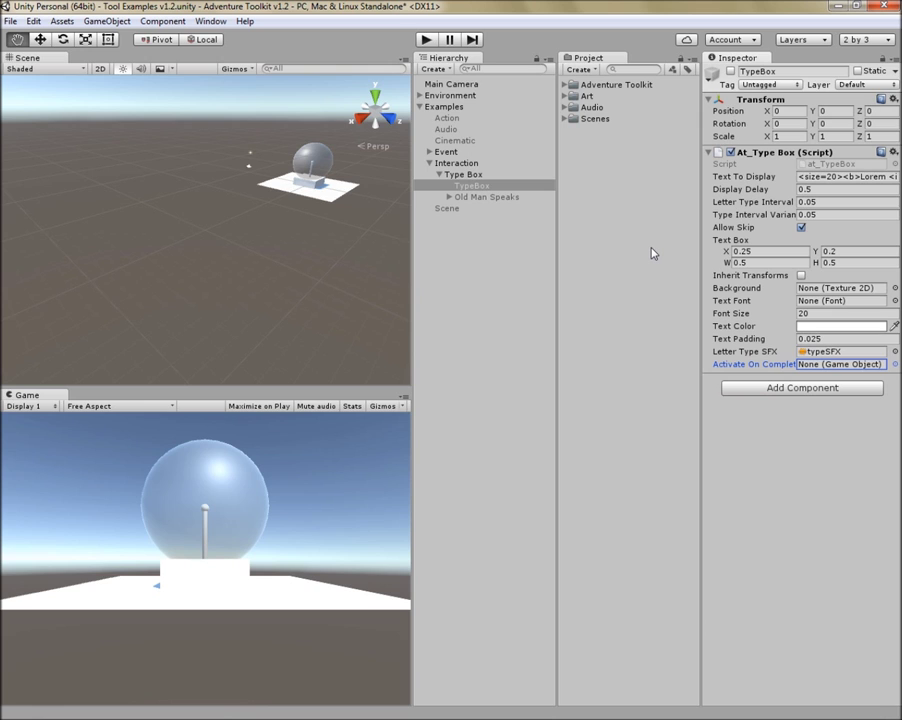
{"action": "left_click", "coordinate": [425, 39]}
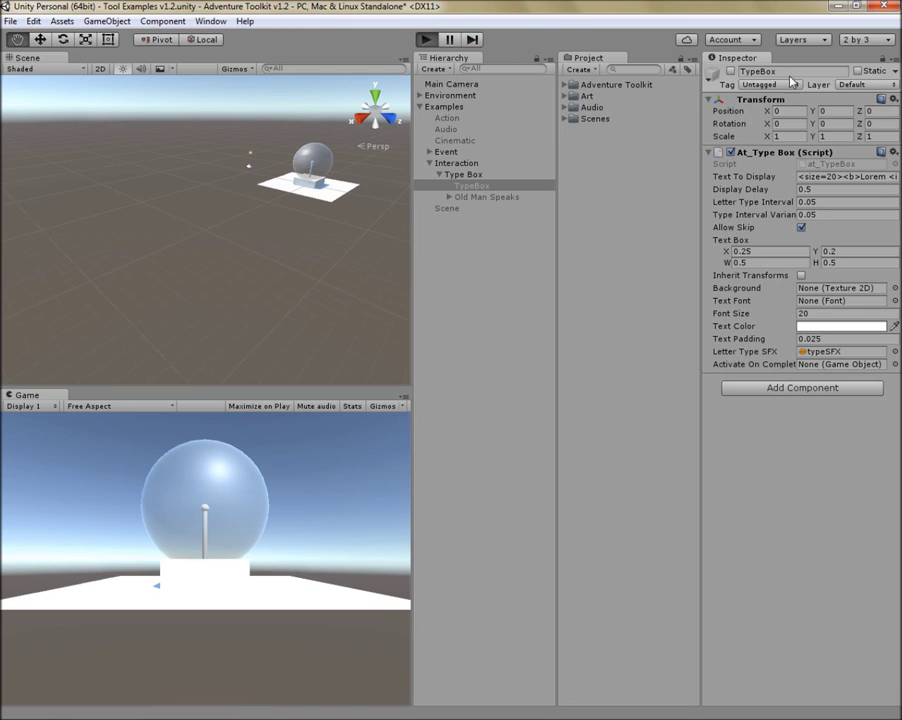
{"action": "left_click", "coordinate": [731, 71]}
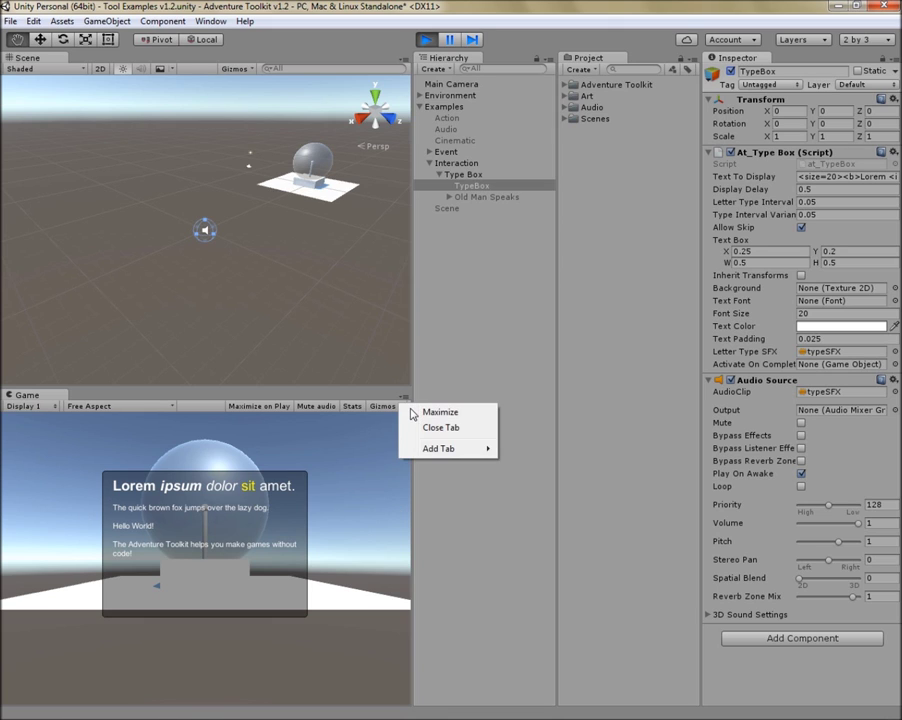
{"action": "left_click", "coordinate": [413, 413]}
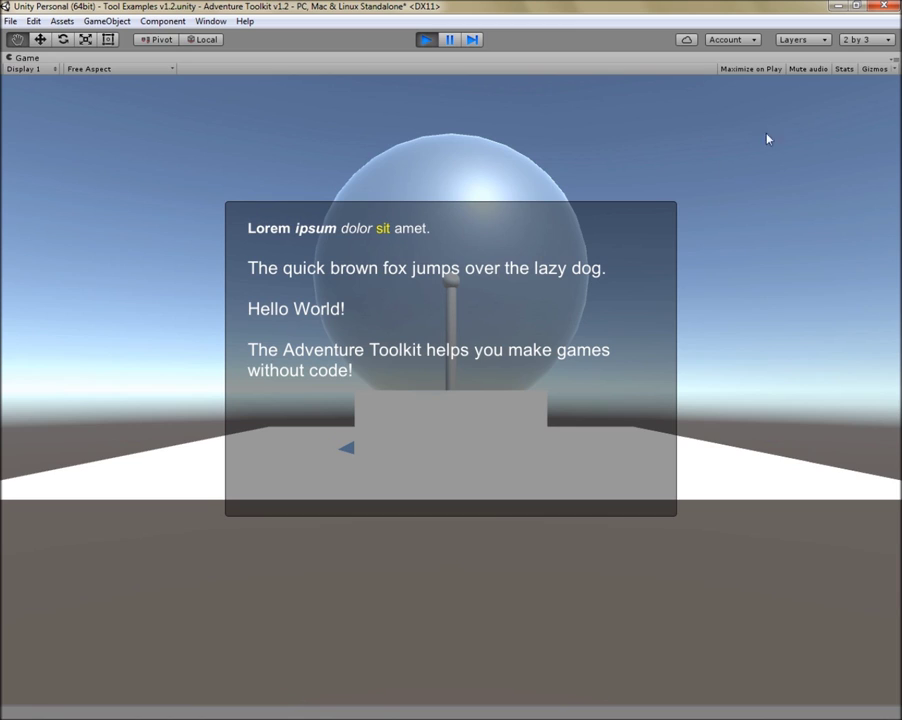
{"action": "left_click", "coordinate": [897, 62]}
{"action": "left_click", "coordinate": [830, 75]}
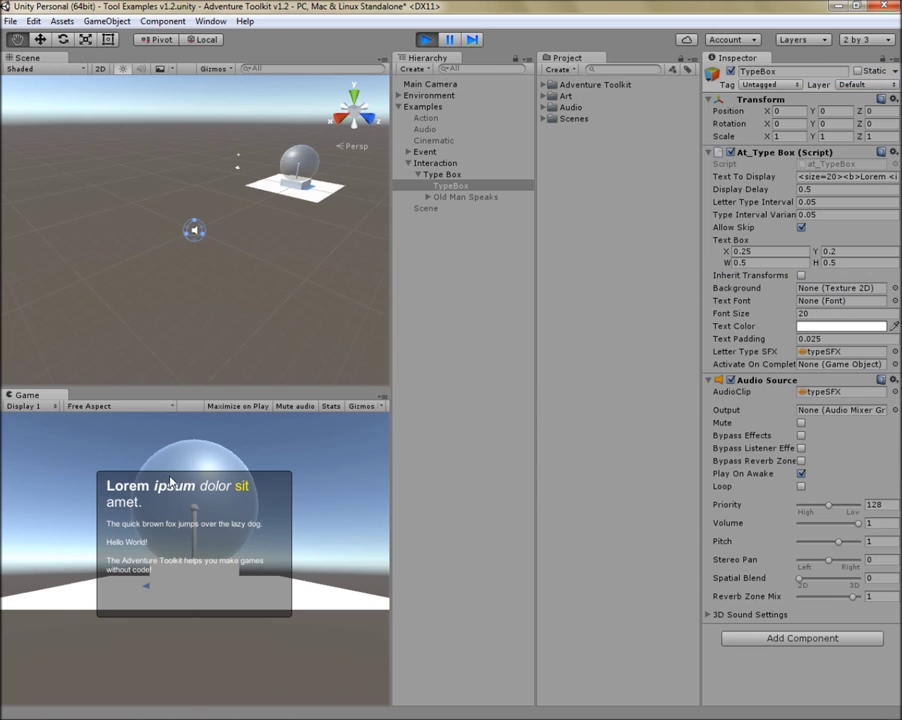
{"action": "left_click", "coordinate": [386, 398]}
{"action": "left_click", "coordinate": [412, 409]}
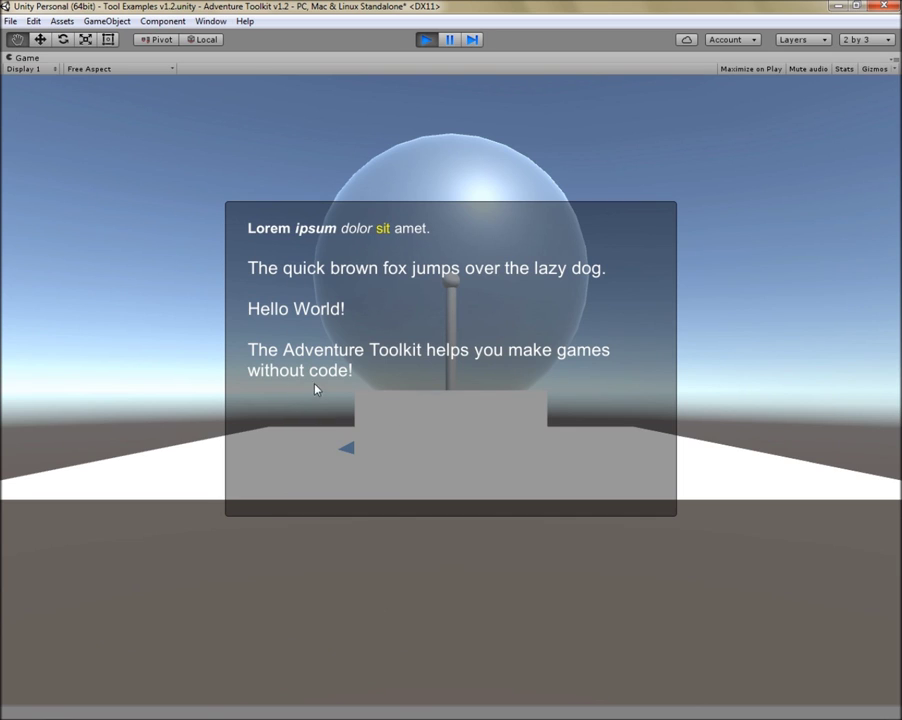
{"action": "left_click", "coordinate": [894, 60]}
{"action": "left_click", "coordinate": [868, 76]}
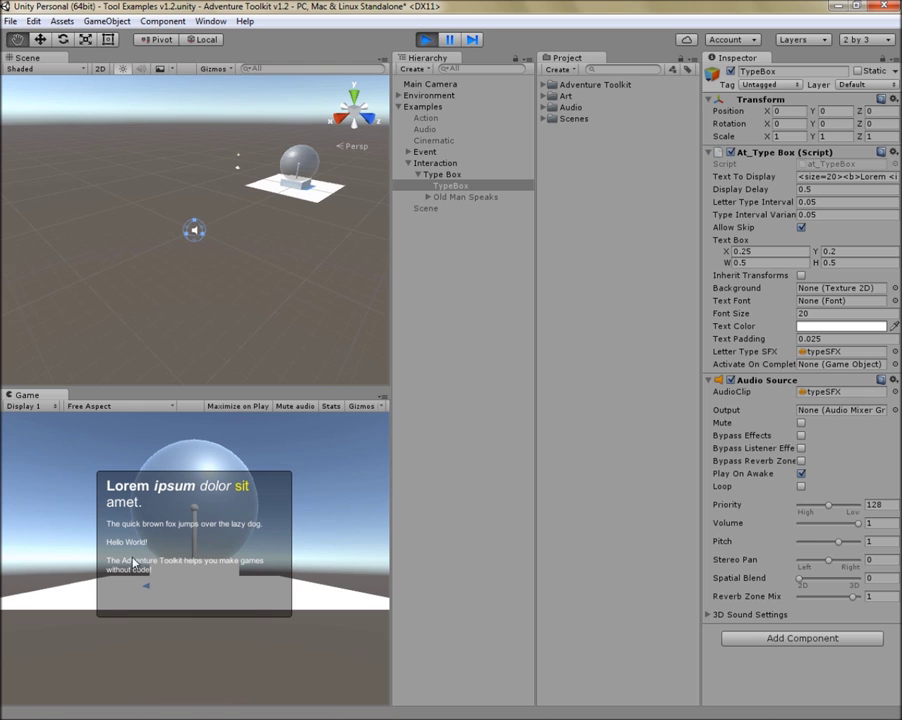
{"action": "left_click", "coordinate": [427, 40]}
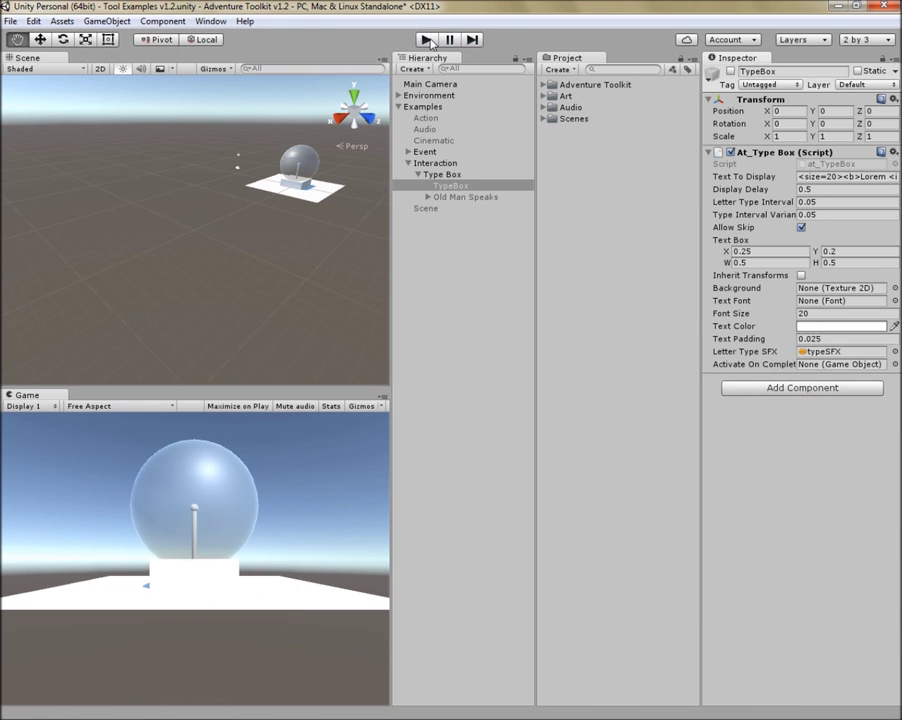
Set the TypeBox's Text Box X position to 0.3
{"action": "left_click", "coordinate": [428, 197]}
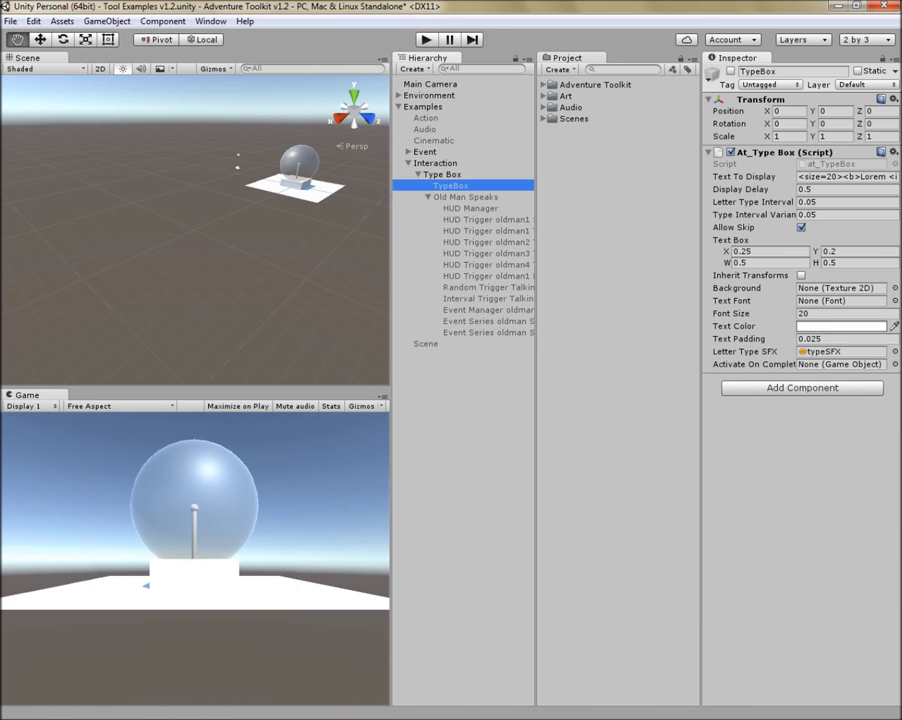
{"action": "left_click", "coordinate": [770, 251]}
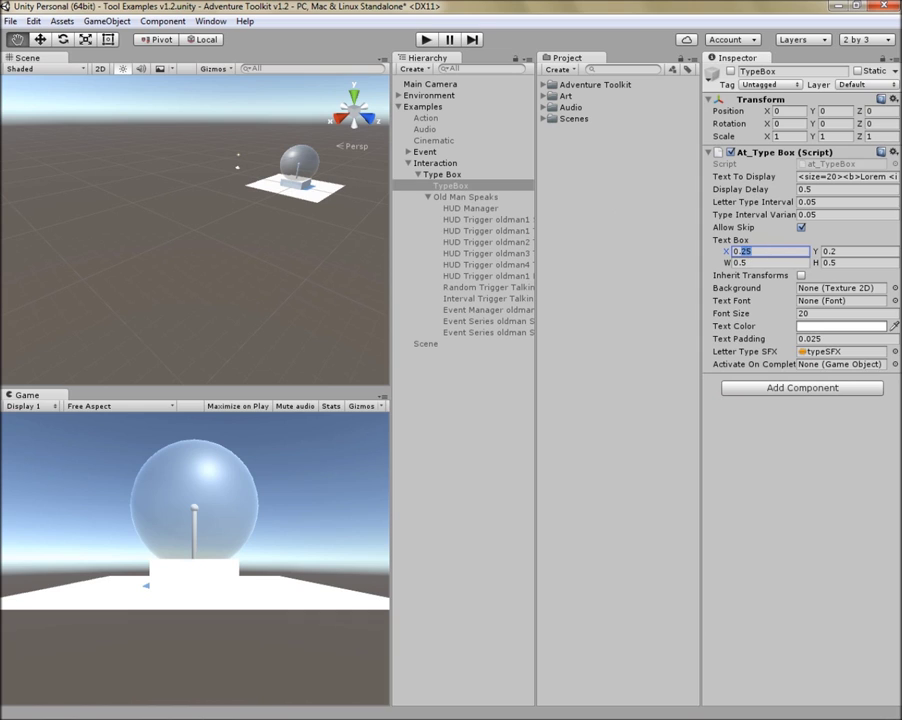
{"action": "type", "text": "0.3"}
{"action": "key", "text": "Tab"}
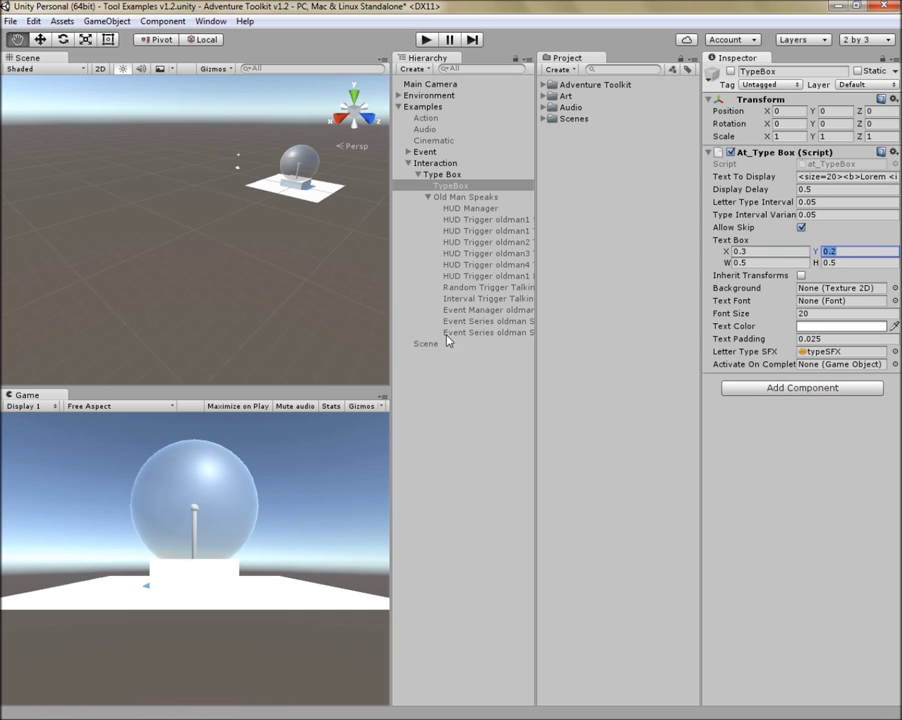
Make Event Series oldman run on completion, remove the letter typing sound, and play the scene
{"action": "left_click_drag", "start_coordinate": [478, 333], "coordinate": [848, 364]}
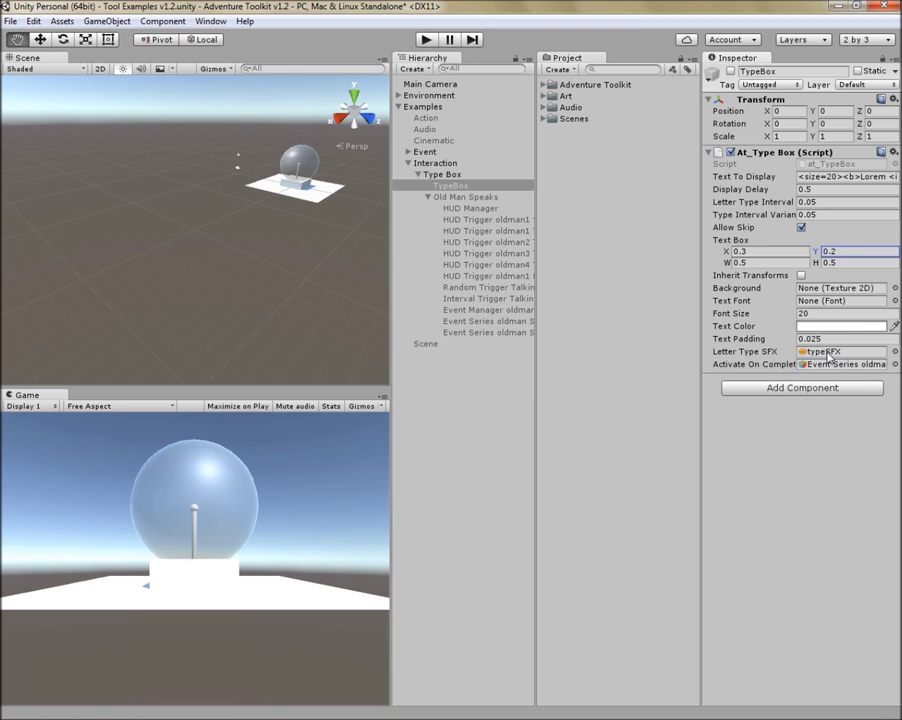
{"action": "left_click", "coordinate": [826, 352]}
{"action": "key", "text": "Delete"}
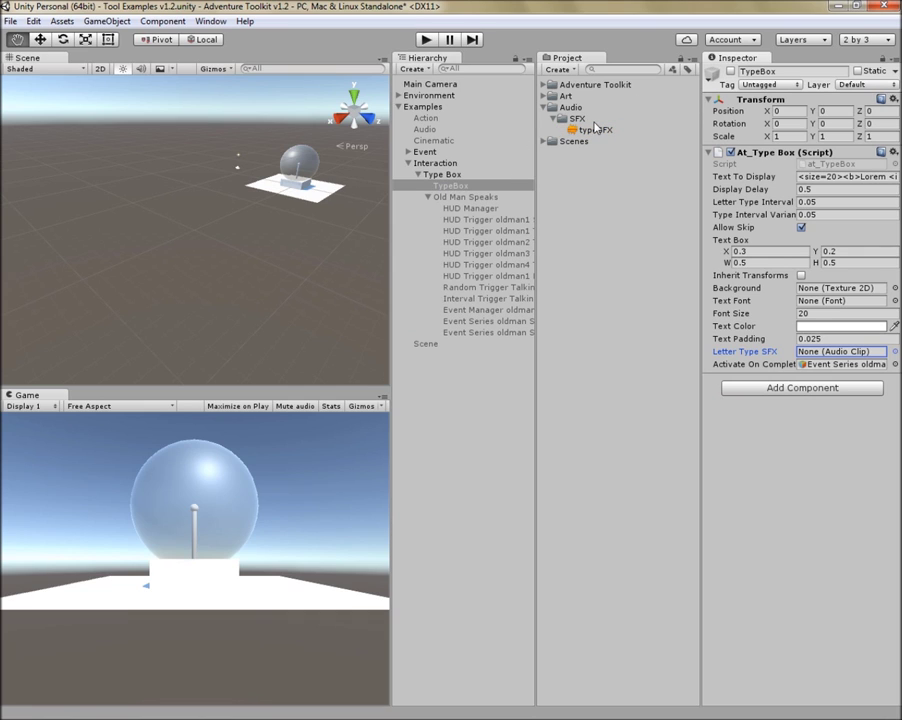
{"action": "left_click", "coordinate": [426, 40]}
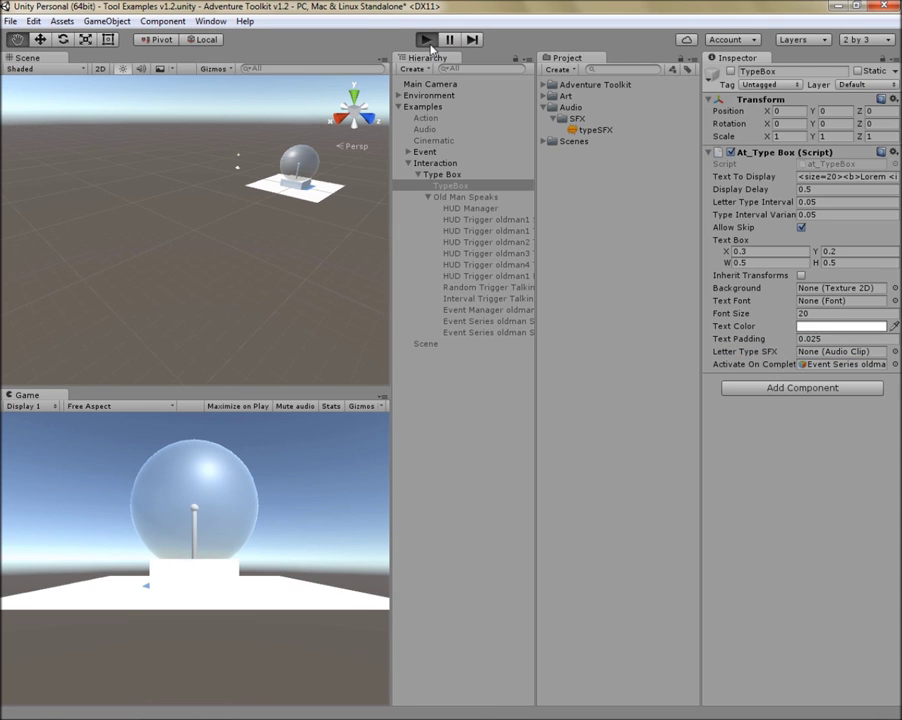
{"action": "left_click", "coordinate": [489, 199]}
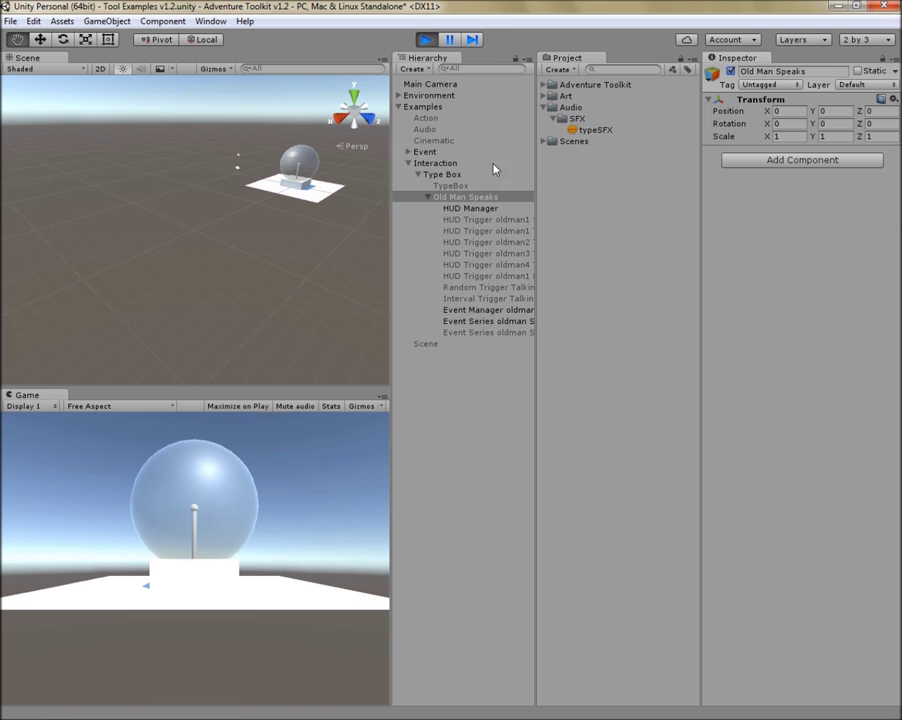
With TypeBox selected, skip the old man's typed text and close his dialogue box in the Game view
{"action": "left_click", "coordinate": [466, 187]}
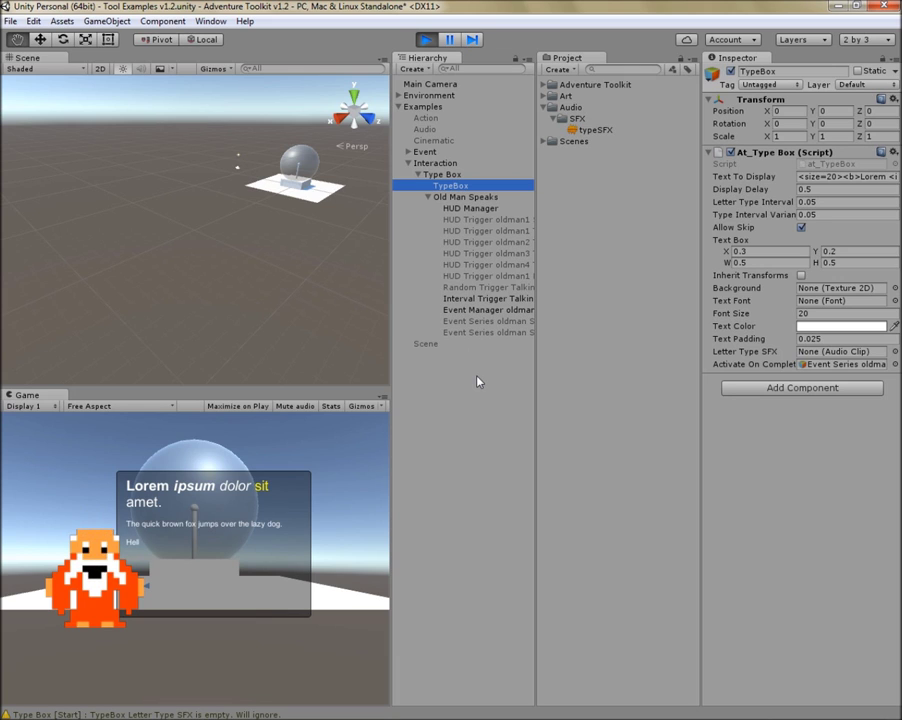
{"action": "left_click", "coordinate": [226, 585]}
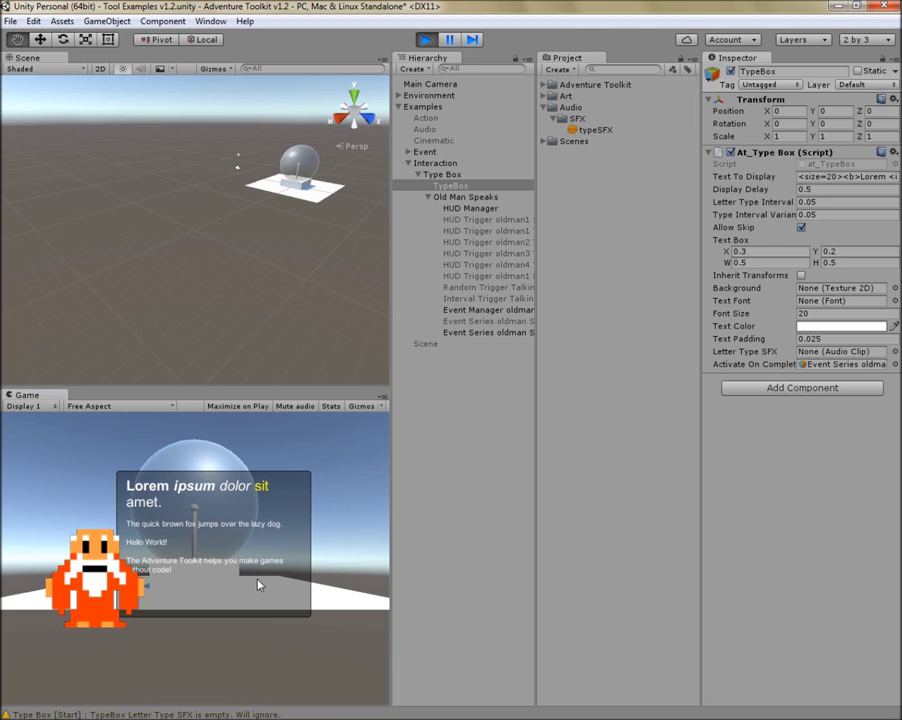
{"action": "left_click", "coordinate": [258, 585]}
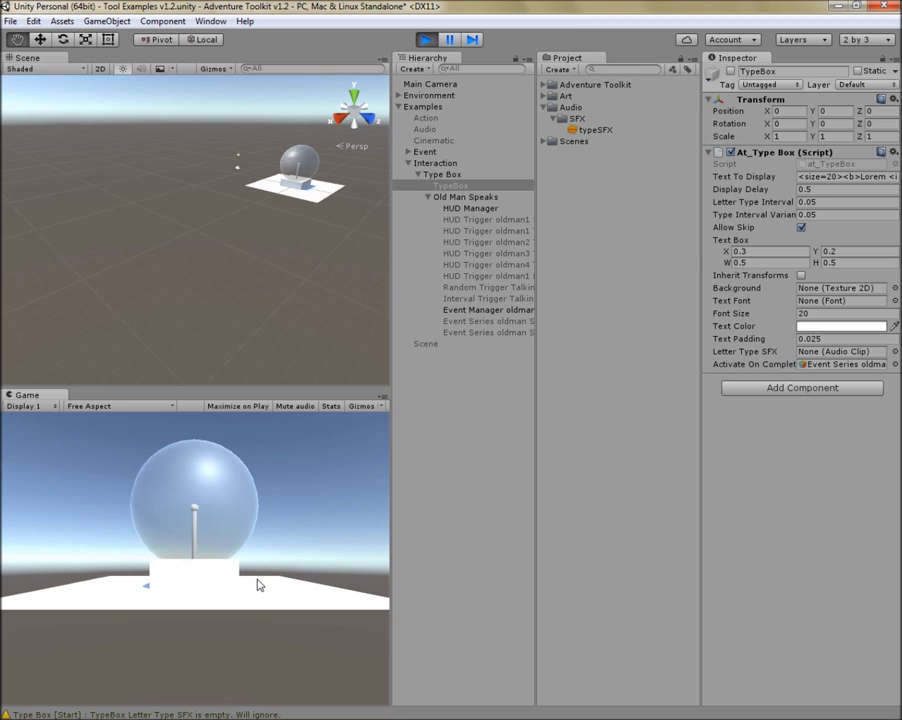
Collapse Old Man Speaks, Type Box, Interaction and Examples in the Hierarchy, then stop Play mode
{"action": "left_click", "coordinate": [428, 197]}
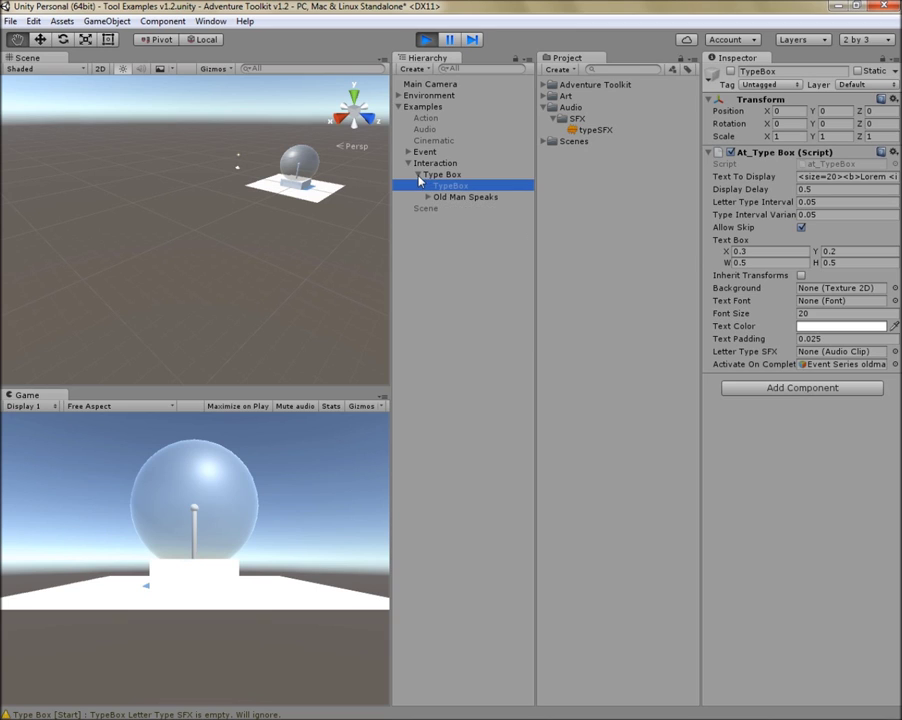
{"action": "left_click", "coordinate": [418, 174]}
{"action": "left_click", "coordinate": [408, 163]}
{"action": "left_click", "coordinate": [437, 215]}
{"action": "left_click", "coordinate": [400, 107]}
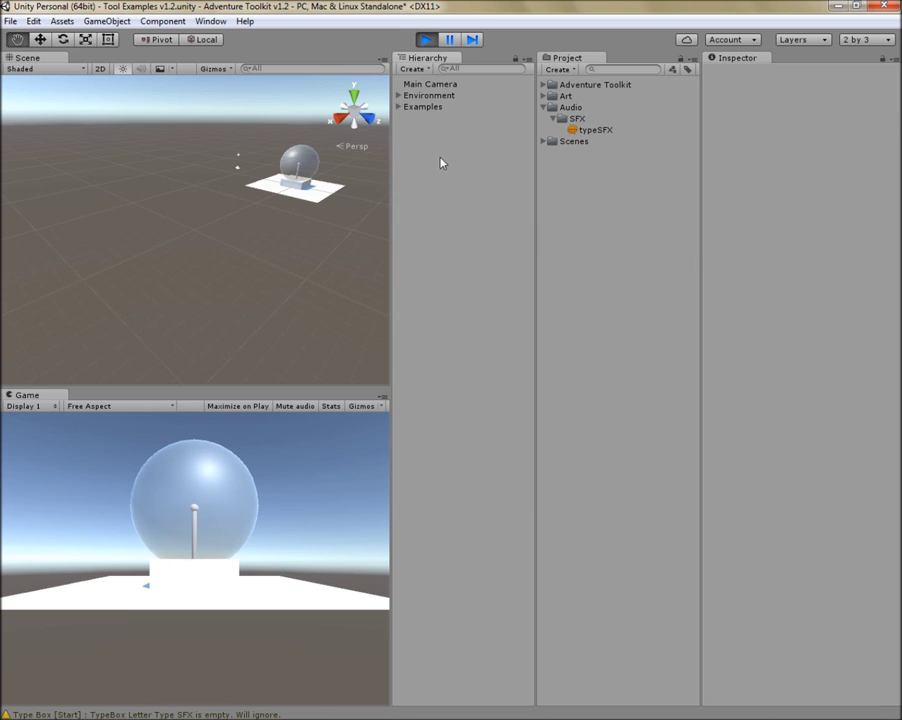
{"action": "left_click", "coordinate": [427, 39]}
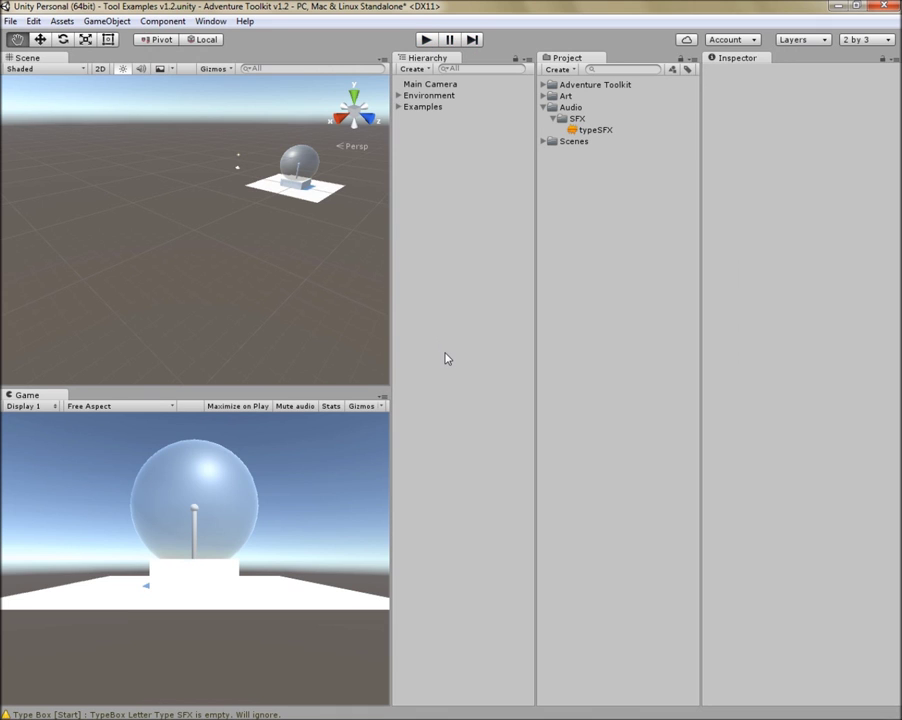